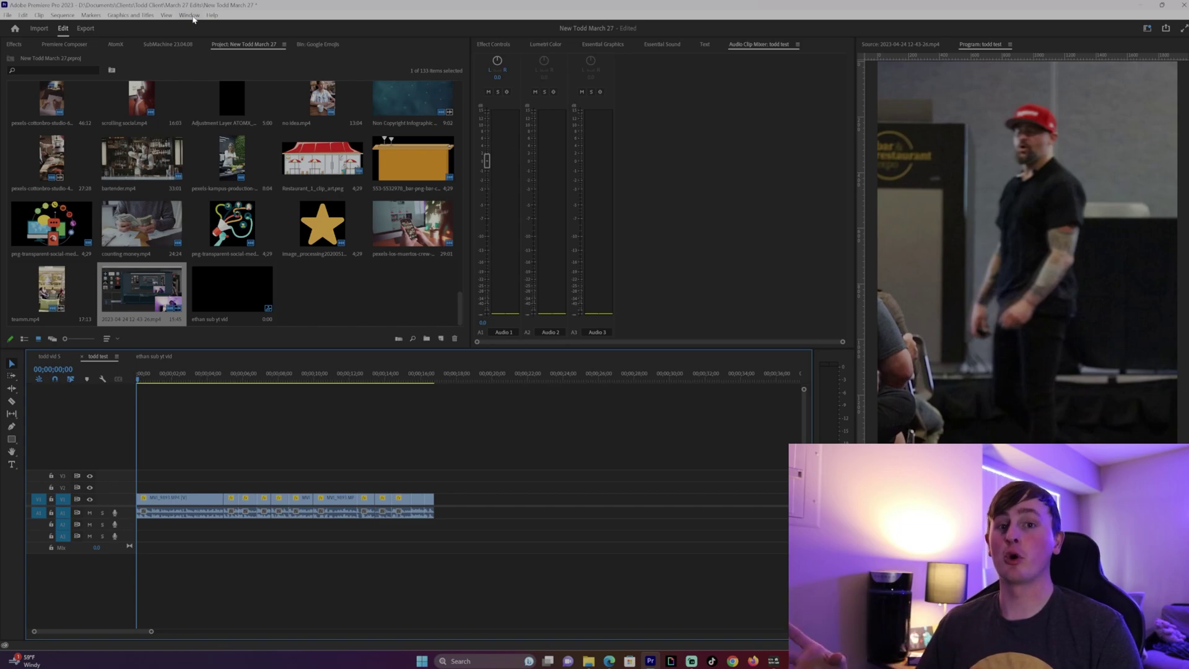
Open the SubMachine 23.04.08 extension.
left_click(192, 16)
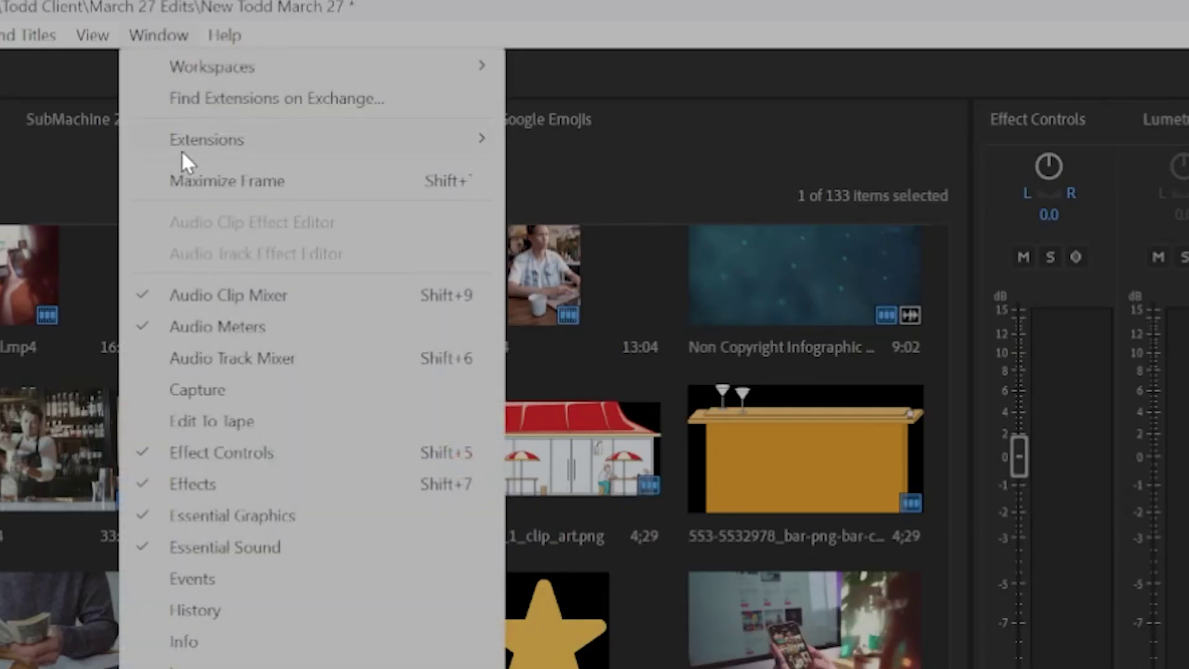
mouse_move(183, 155)
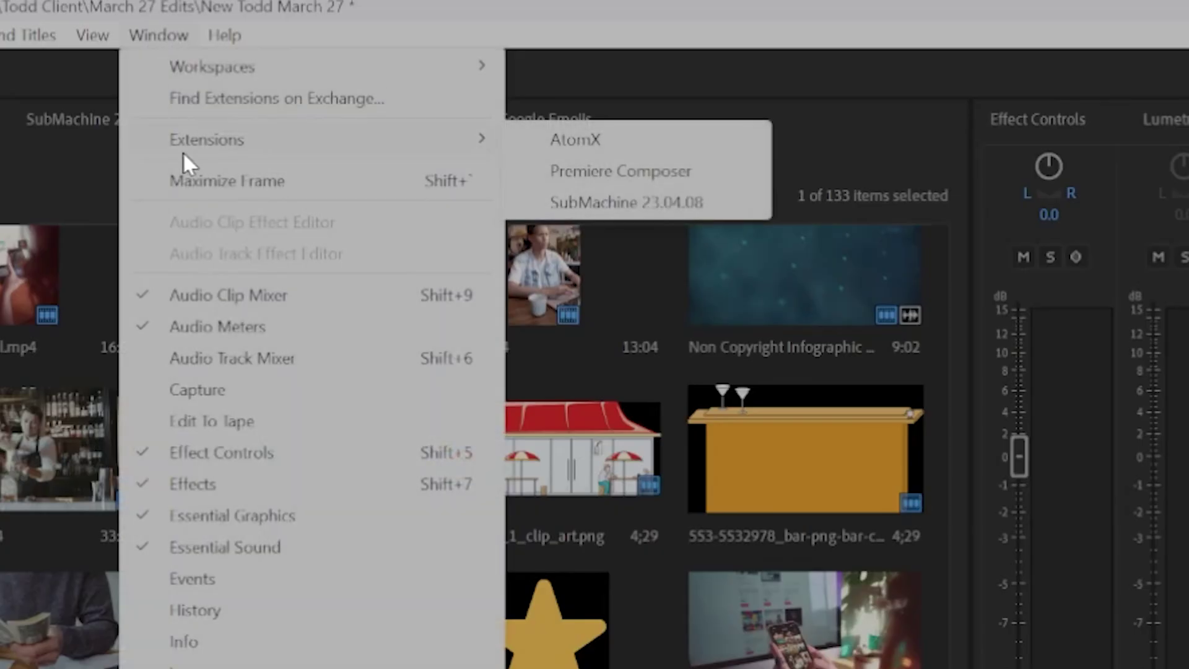
left_click(580, 214)
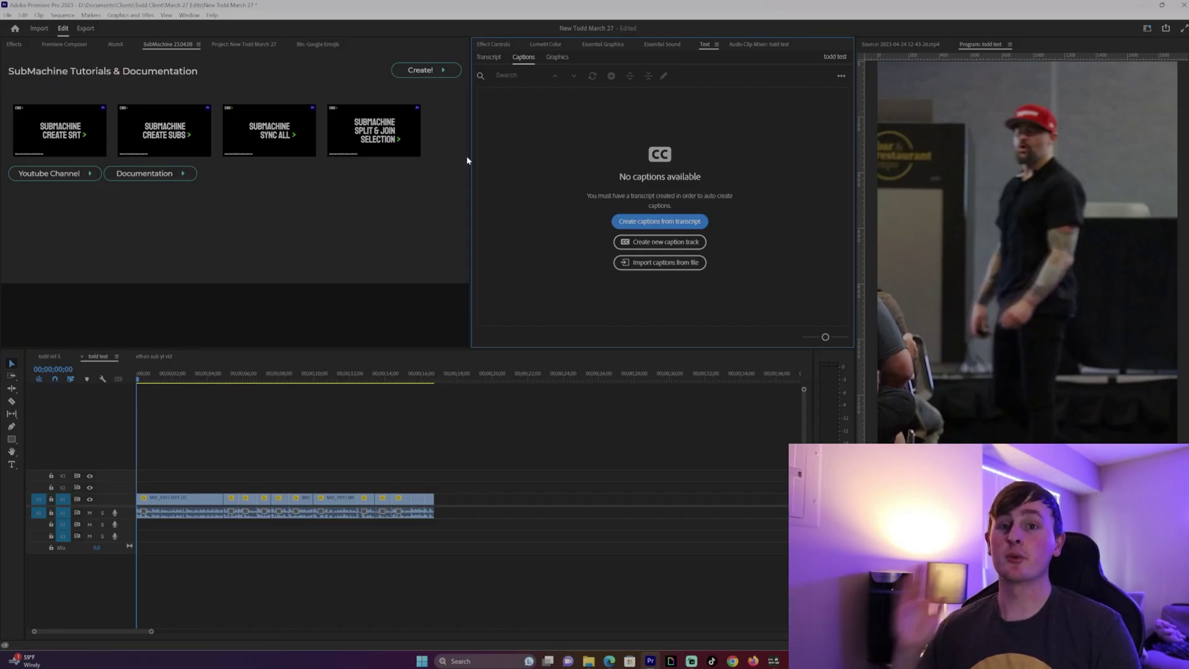
Create single-line captions from the sequence's transcript with a maximum length of 7 characters and a minimum duration of 1.2 seconds.
left_click(659, 222)
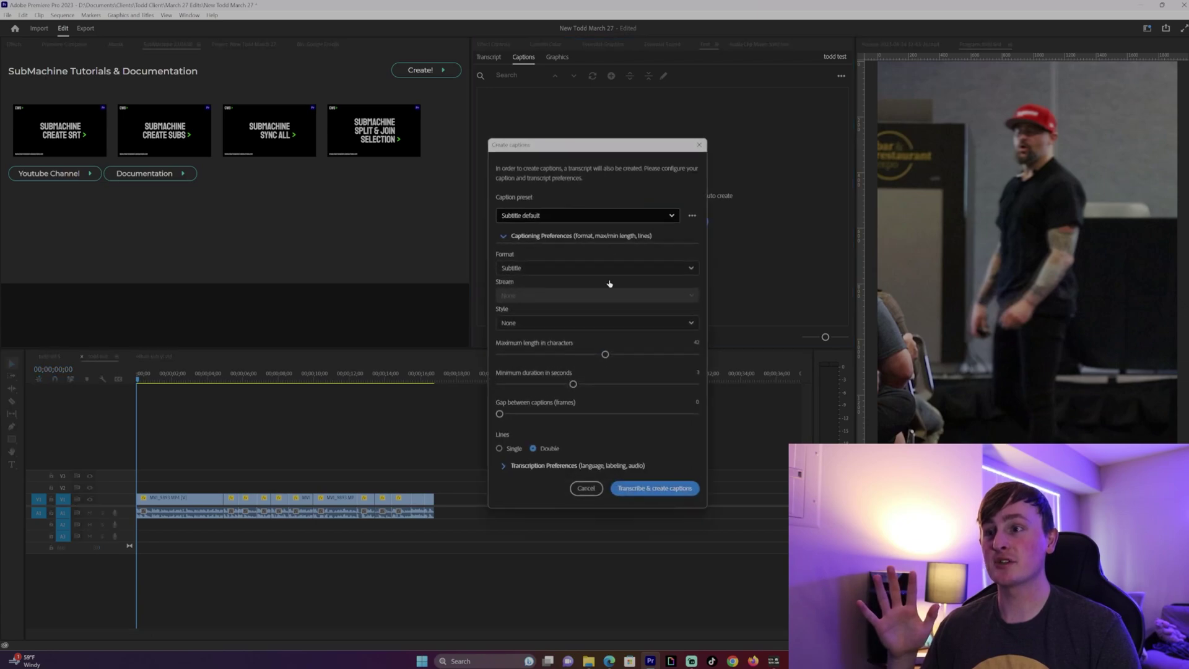
left_click_drag(605, 354, 540, 359)
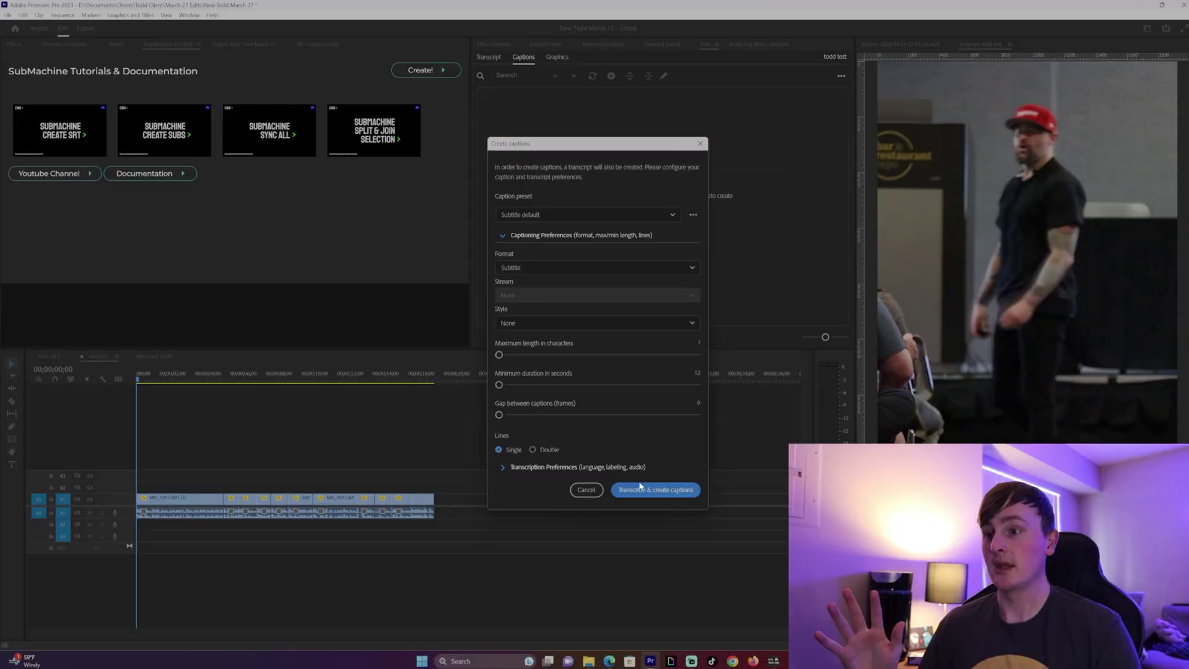
left_click(708, 621)
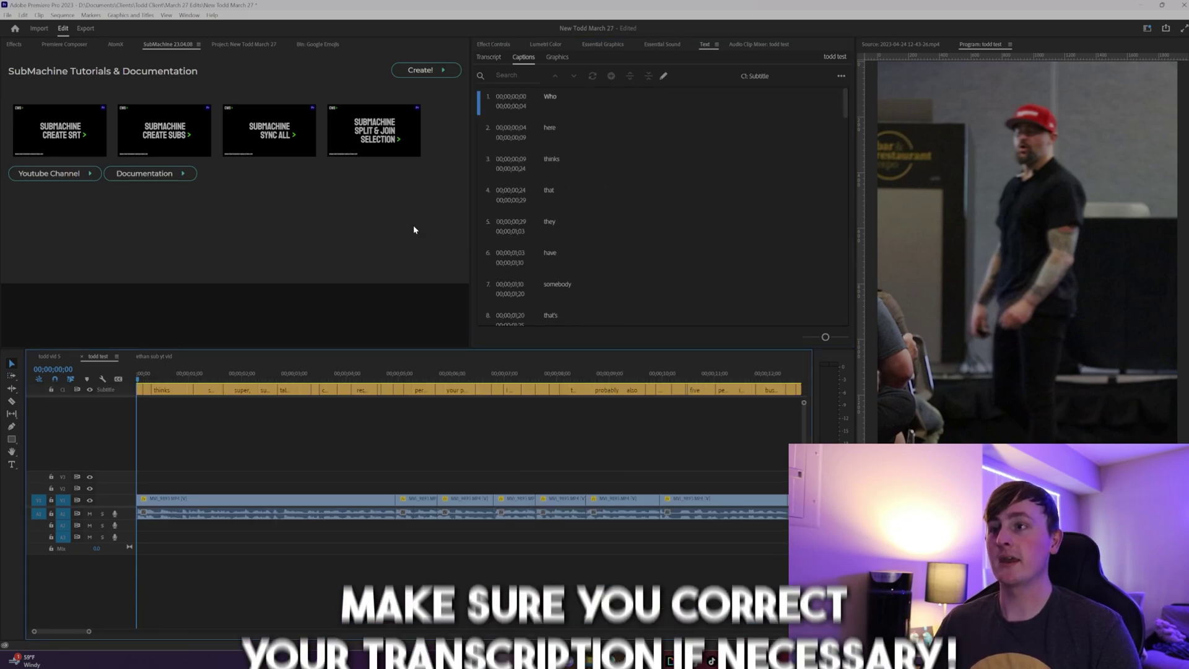
Select all the caption clips on the subtitle track and export them as an SRT file to the Downloads folder.
key("=")
key("=")
key("=")
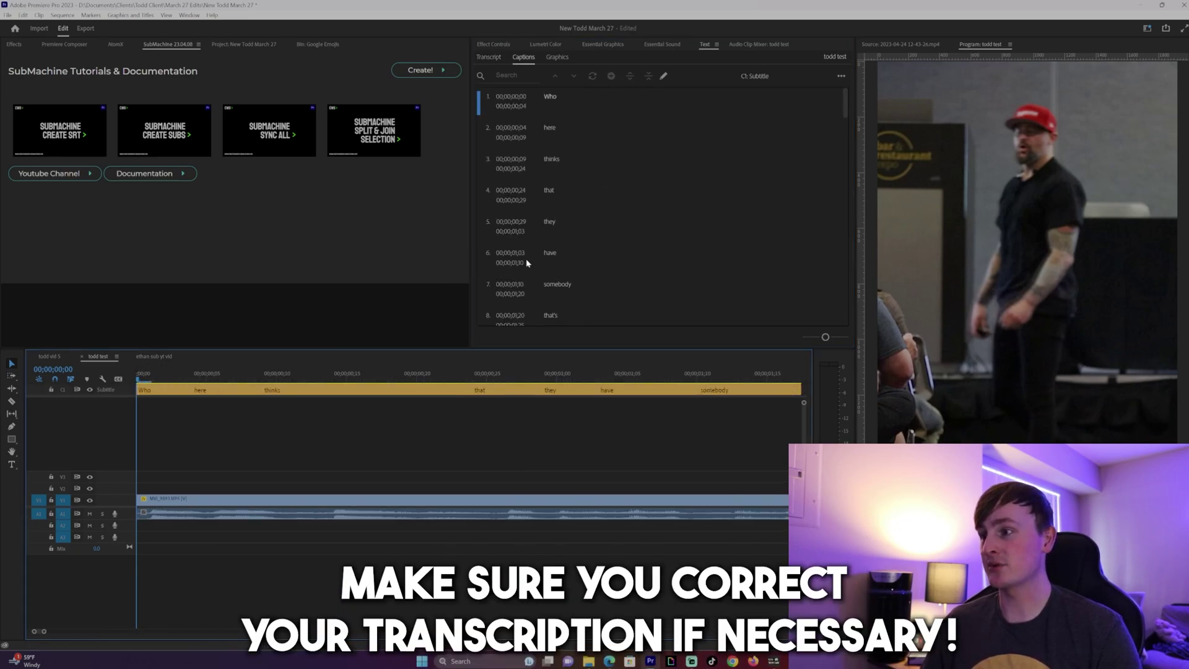
key("backslash")
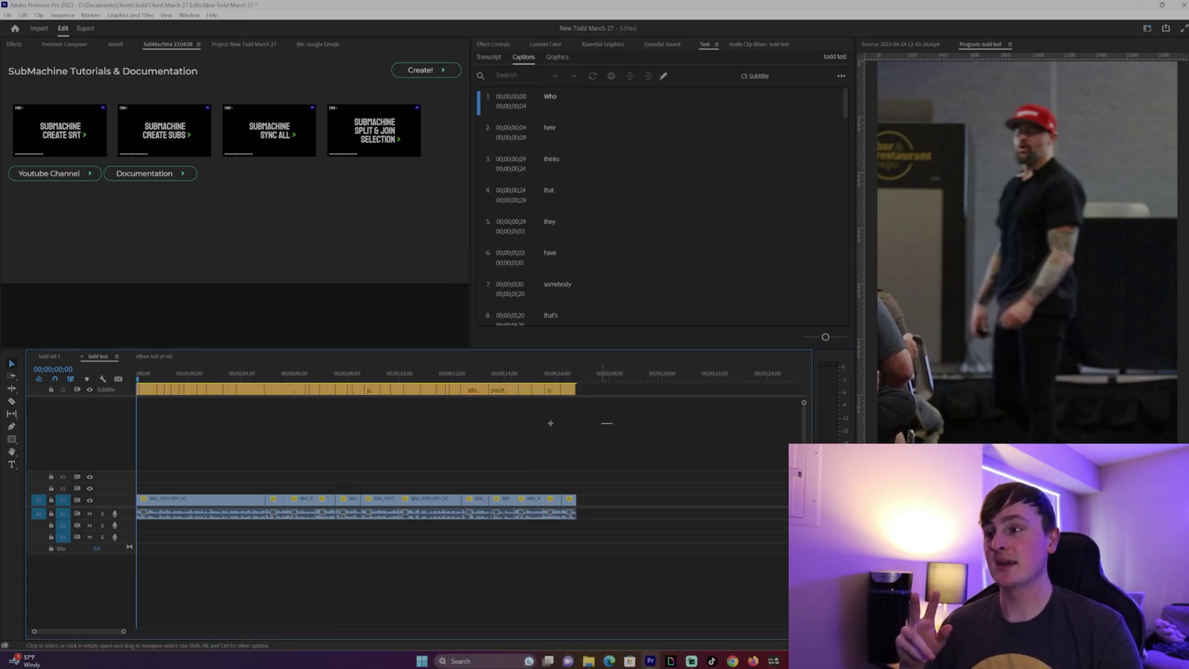
left_click_drag(65, 358, 66, 362)
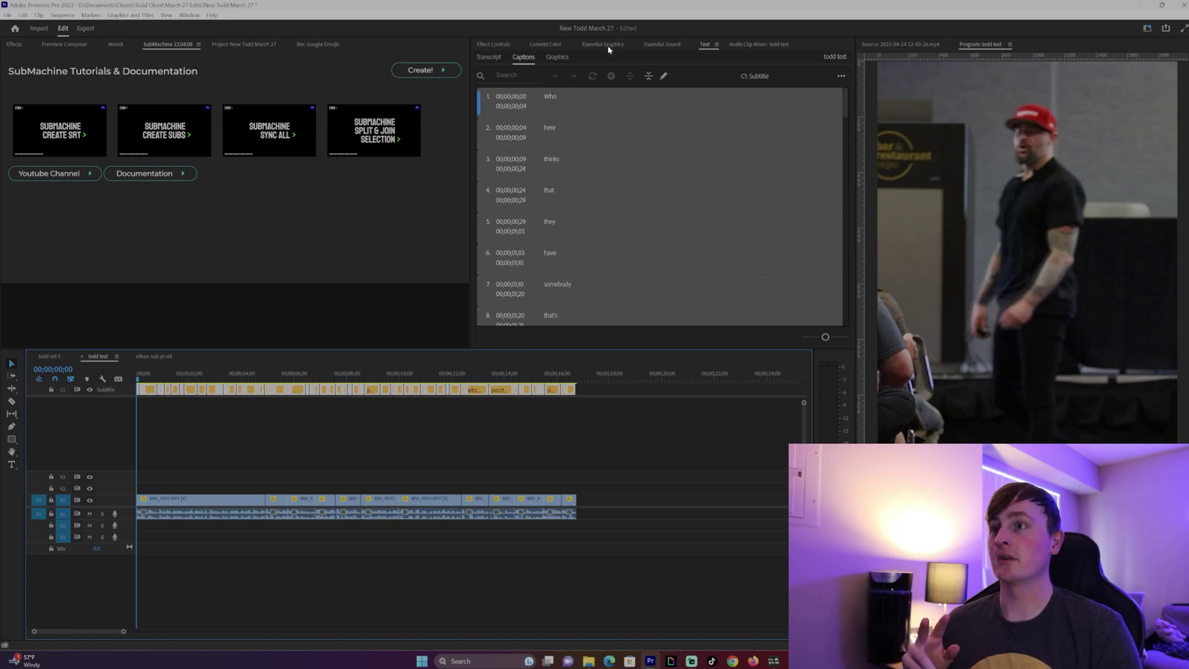
left_click(841, 76)
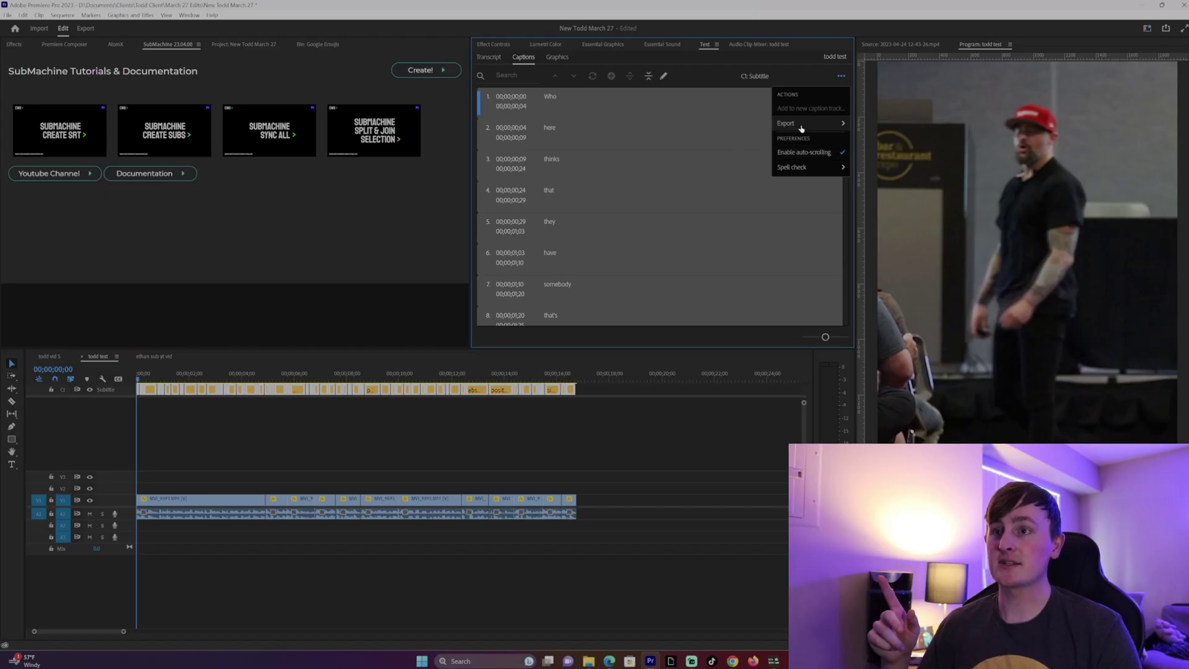
mouse_move(569, 239)
left_click(359, 324)
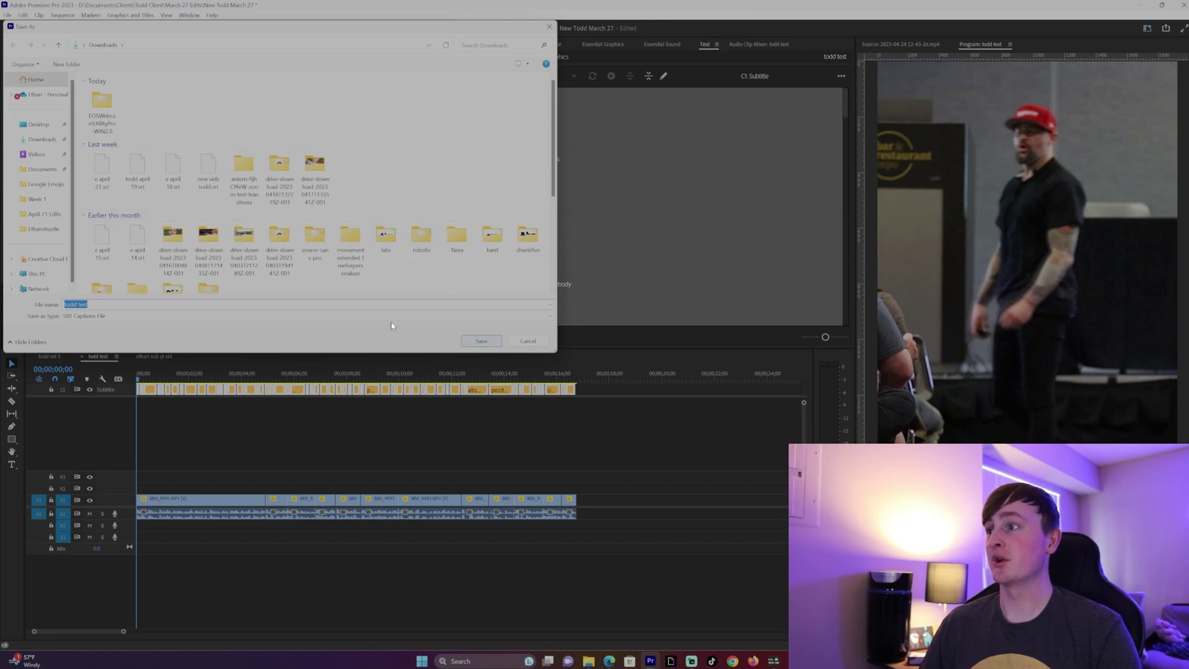
left_click(37, 142)
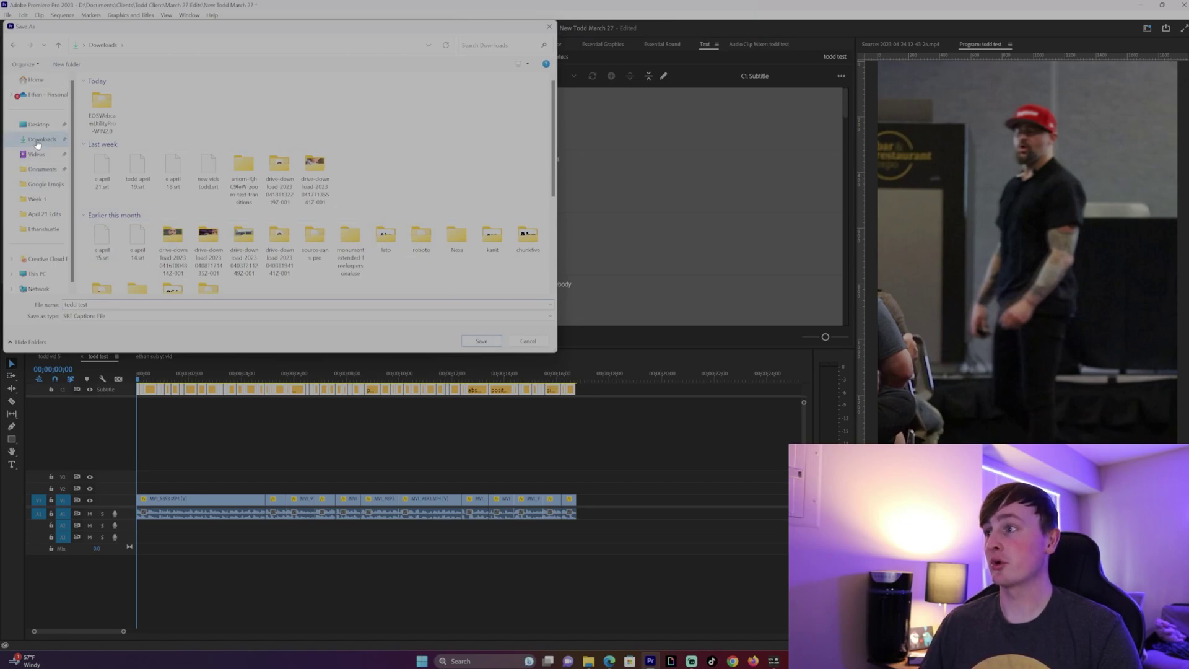
left_click(477, 343)
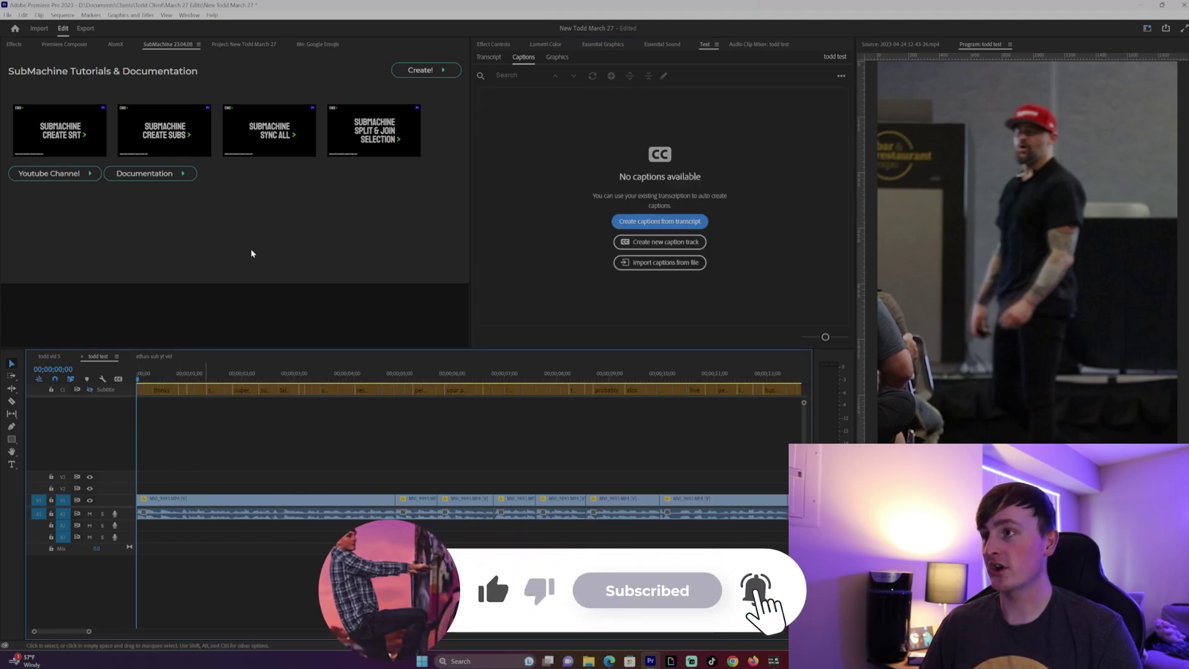
Start SubMachine's subtitle creation workflow and load the exported SRT file from Downloads as the Short SRT.
left_click(421, 71)
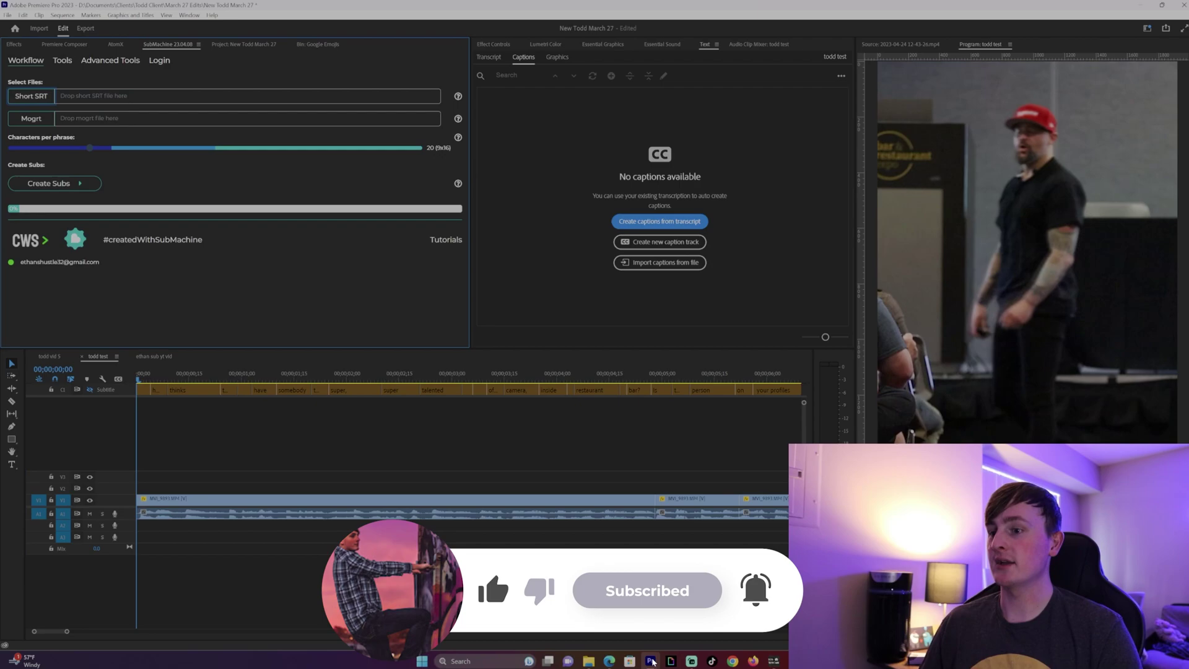
mouse_move(653, 662)
left_click(679, 624)
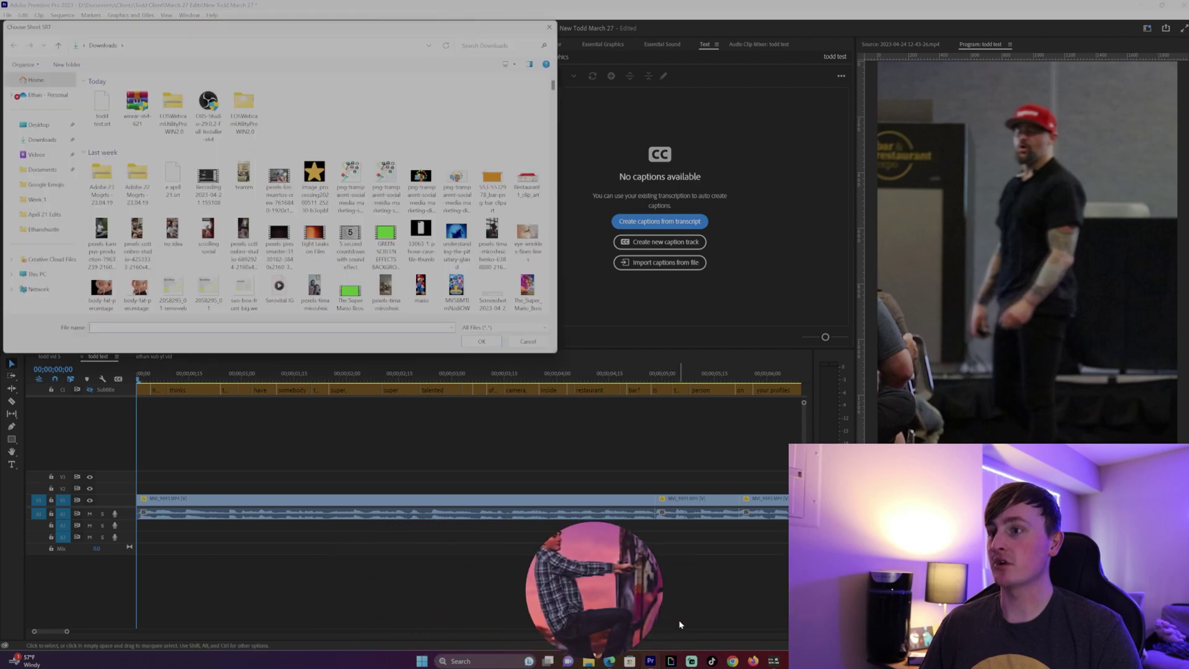
double_click(106, 117)
Load SubMachine - Karaoke - 23.04.08 - 29.970.mogrt from the Karaoke folder as the Mogrt template.
left_click(33, 119)
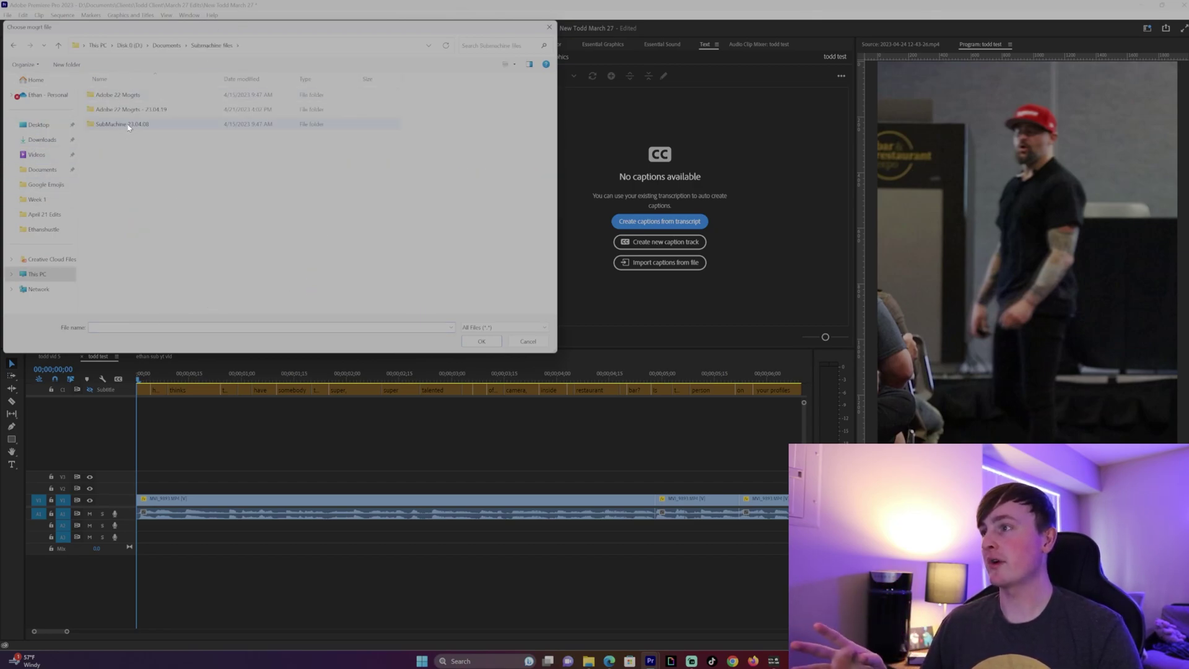
double_click(161, 121)
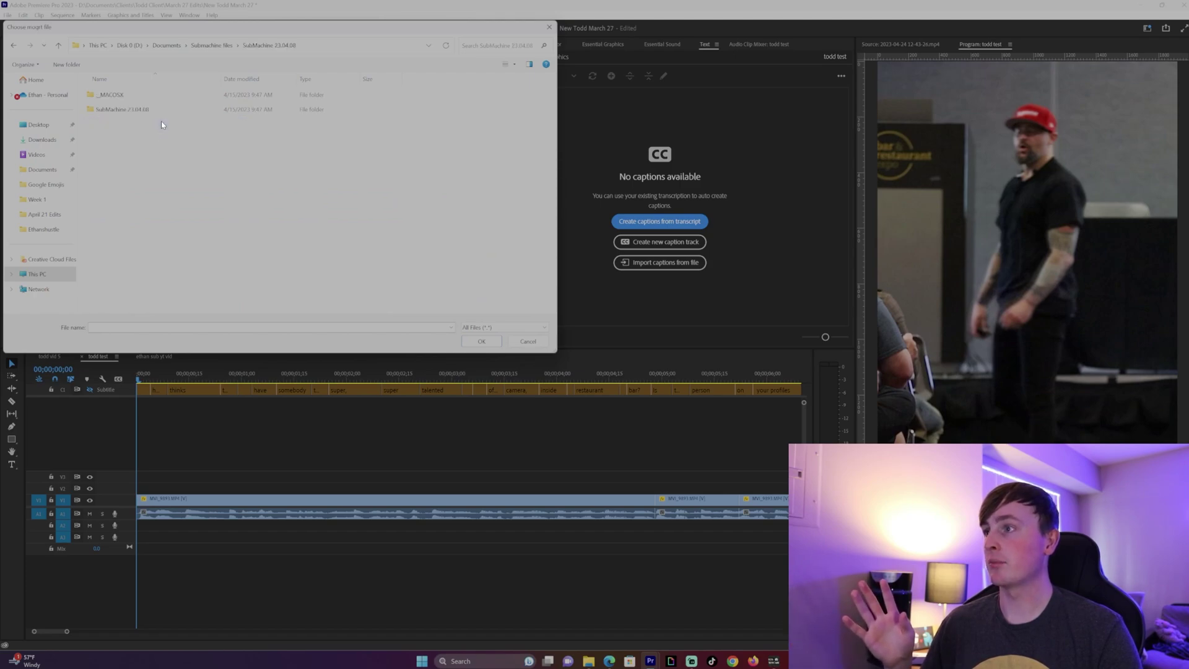
double_click(139, 111)
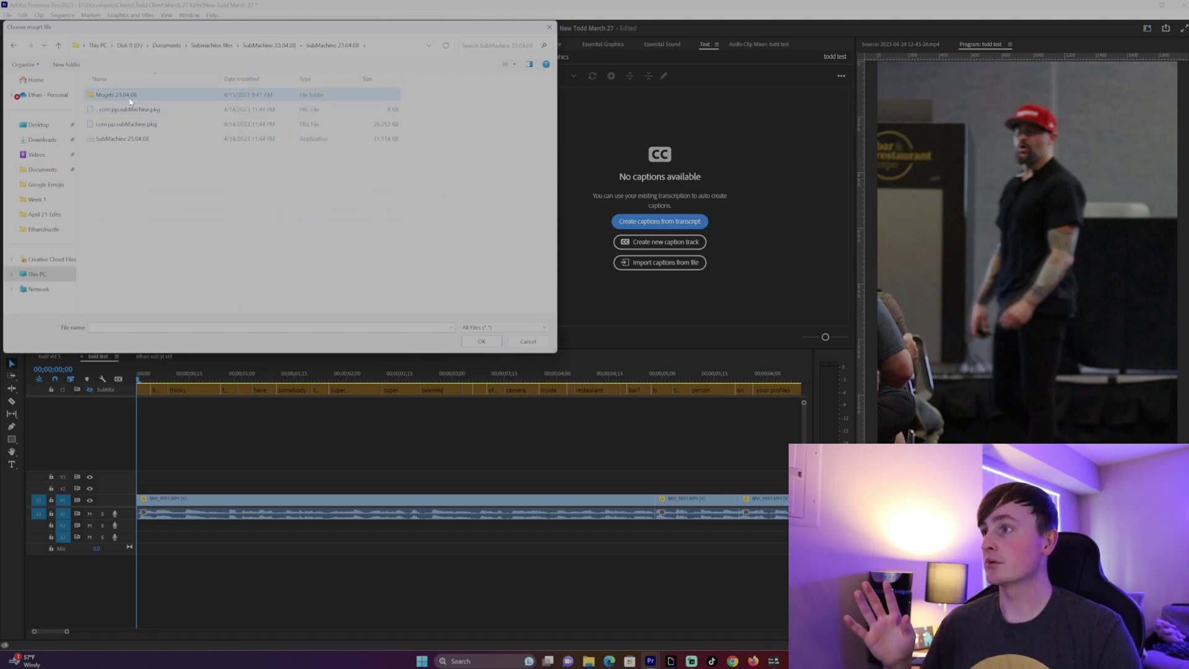
double_click(130, 96)
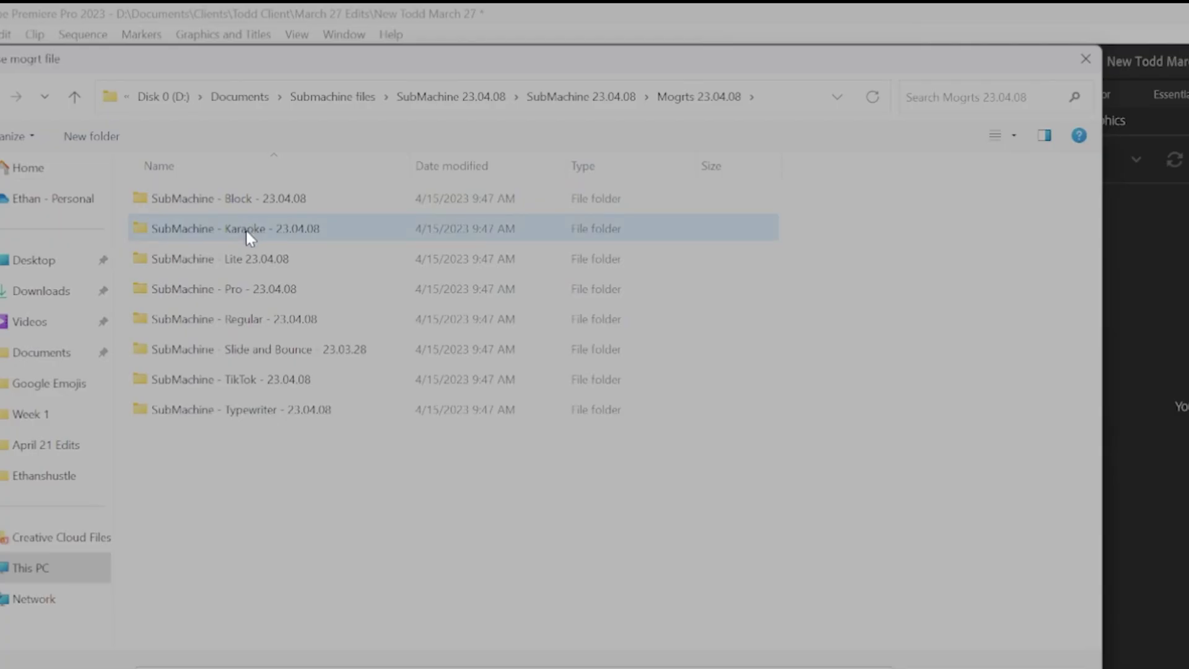
left_click(245, 228)
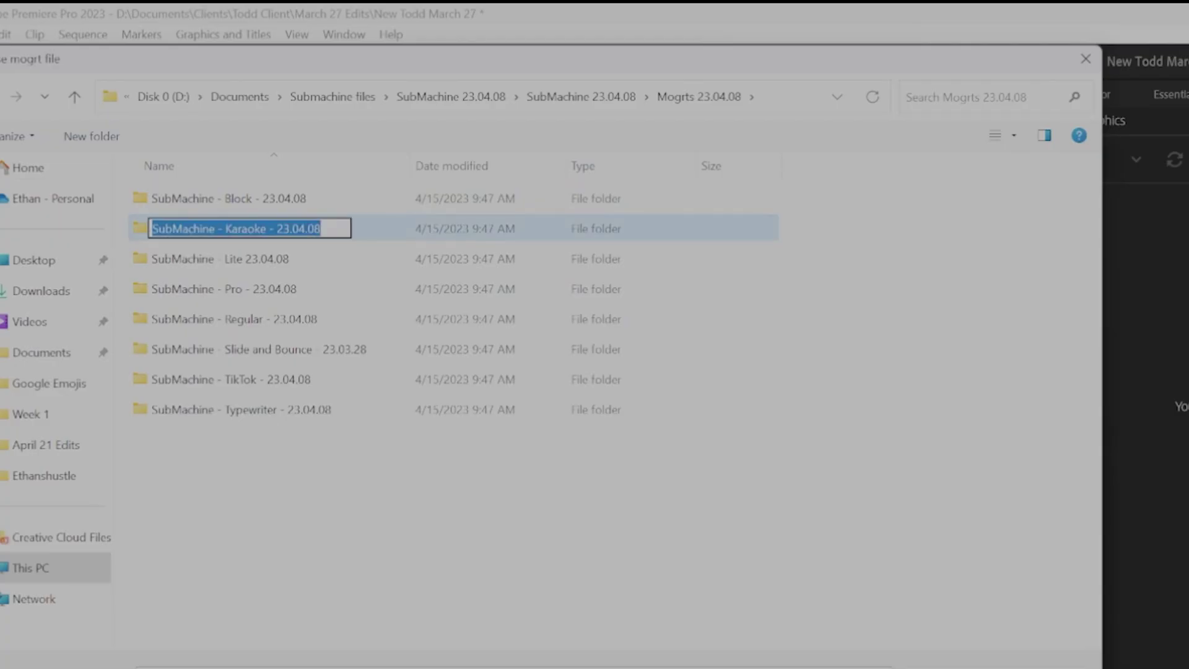
left_click(370, 233)
double_click(369, 233)
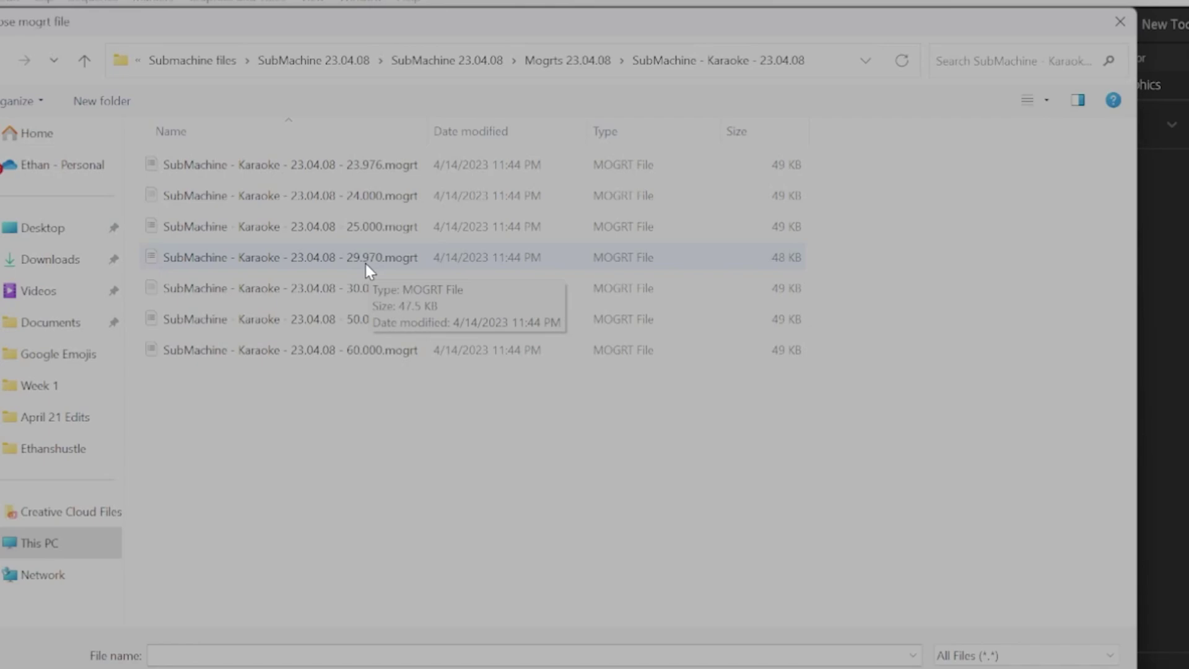
double_click(365, 257)
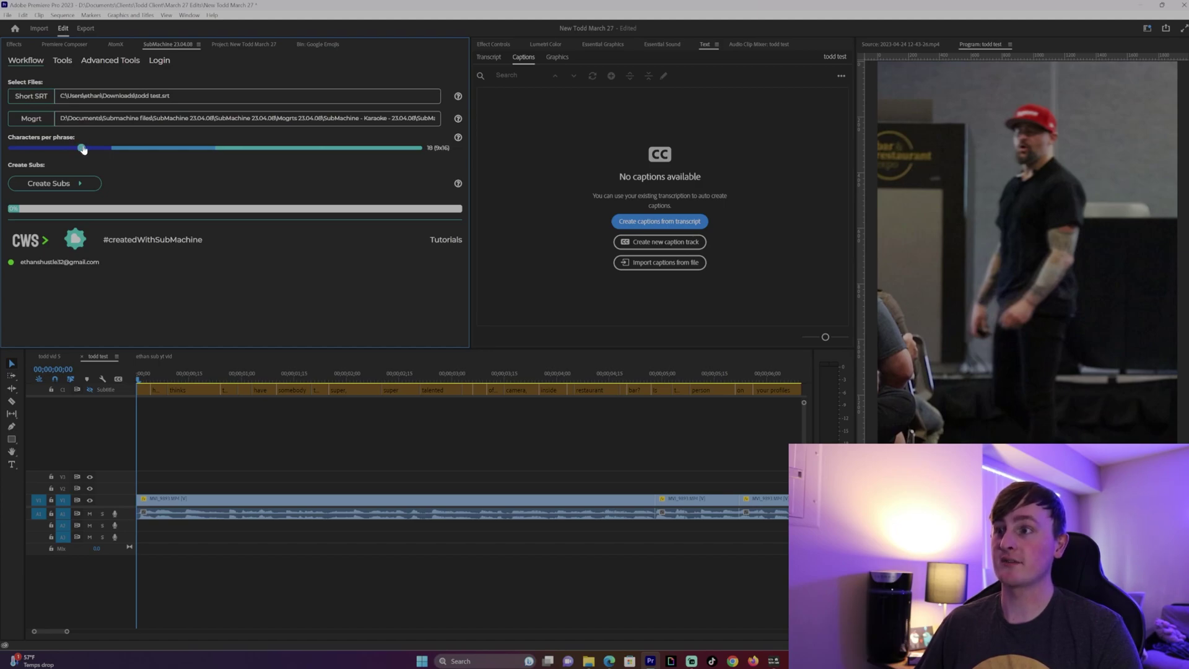
Generate the subtitles from the chosen SRT and Mogrt files with 18 characters per phrase.
left_click(46, 185)
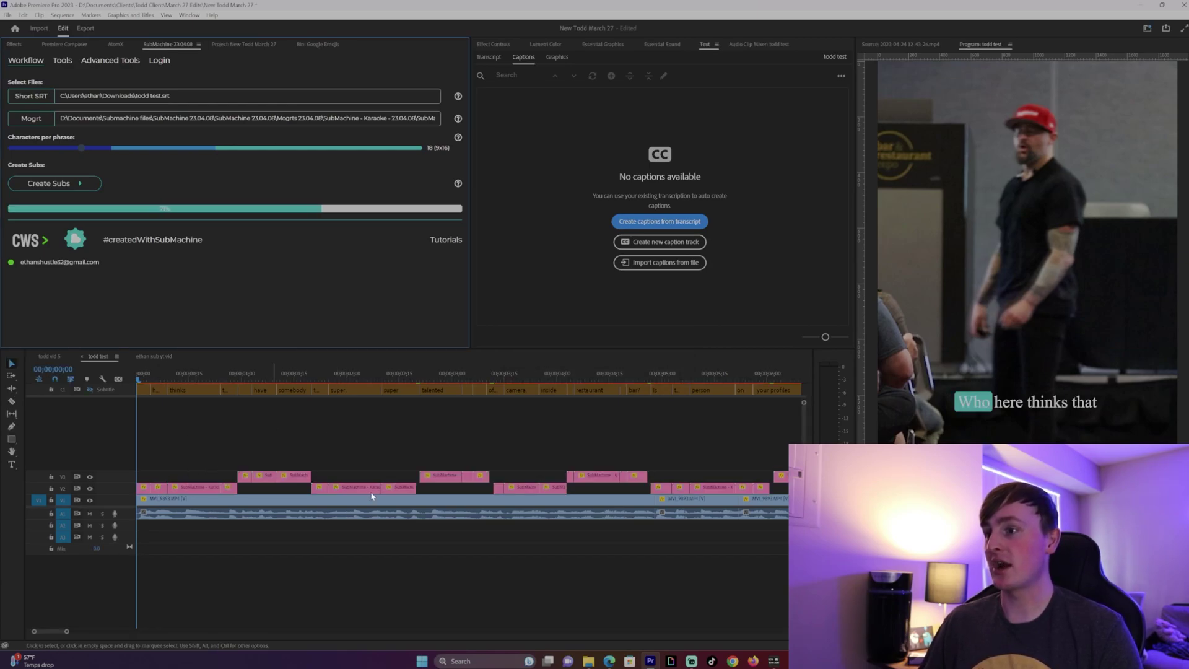
scroll(474, 458, "down", 3)
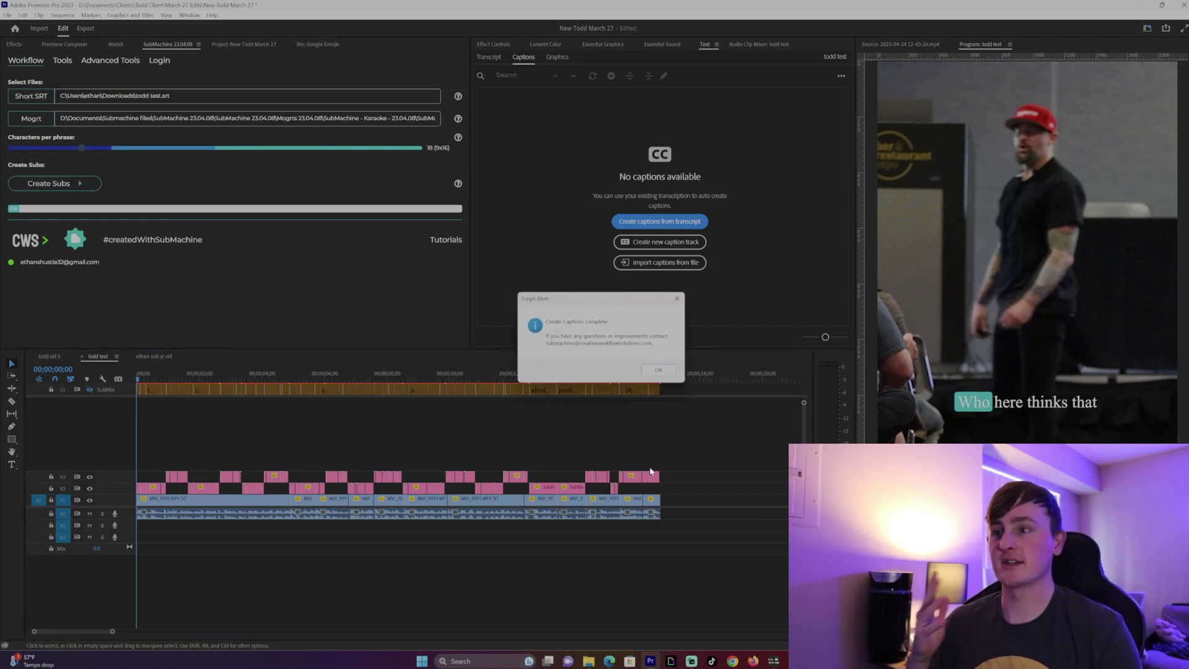
left_click(652, 370)
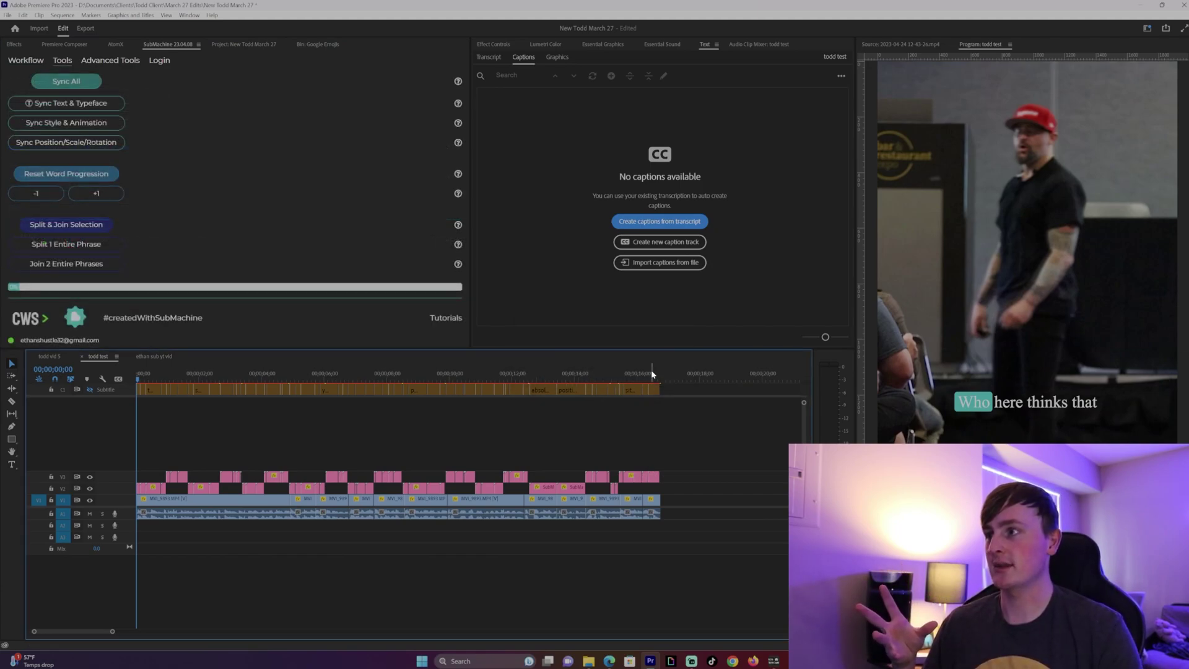
key("backslash")
key("minus")
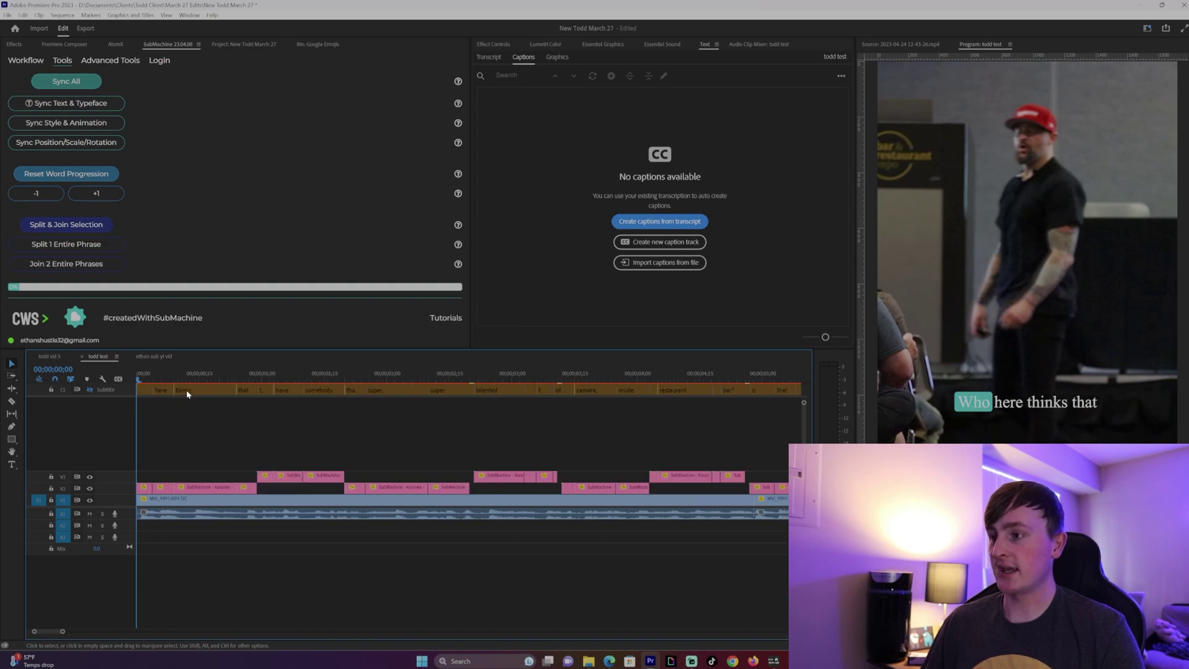
key("space")
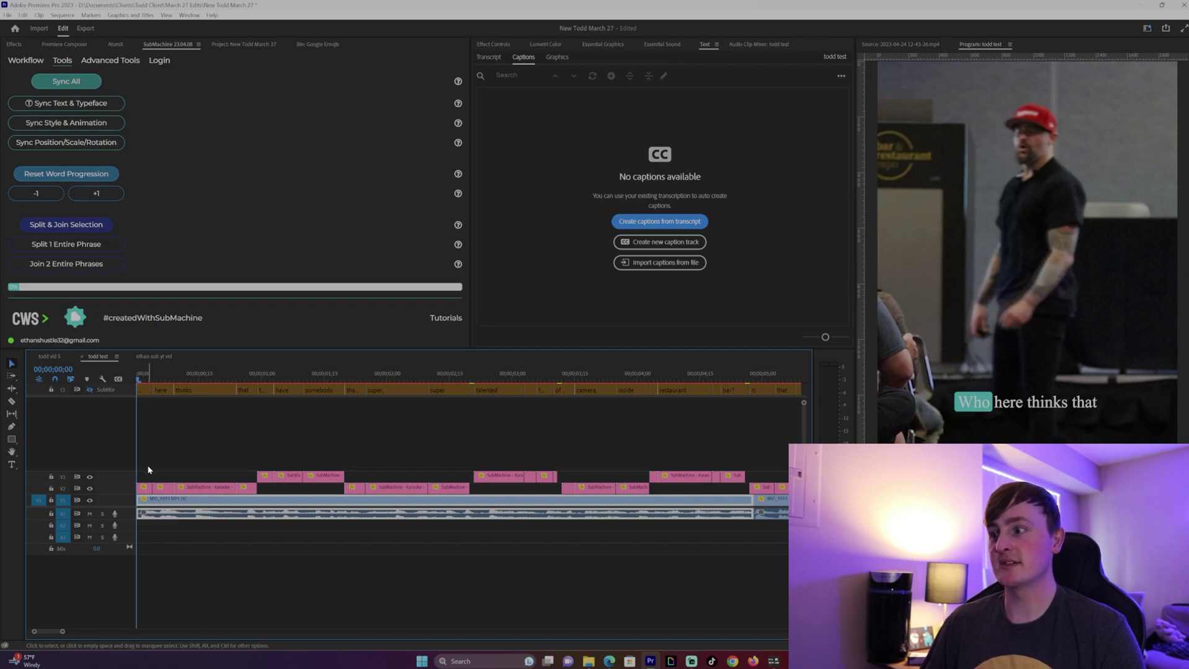
In Essential Graphics, set the first subtitle clip's background fill colour to blue and its drop shadow opacity to 100.
left_click(604, 44)
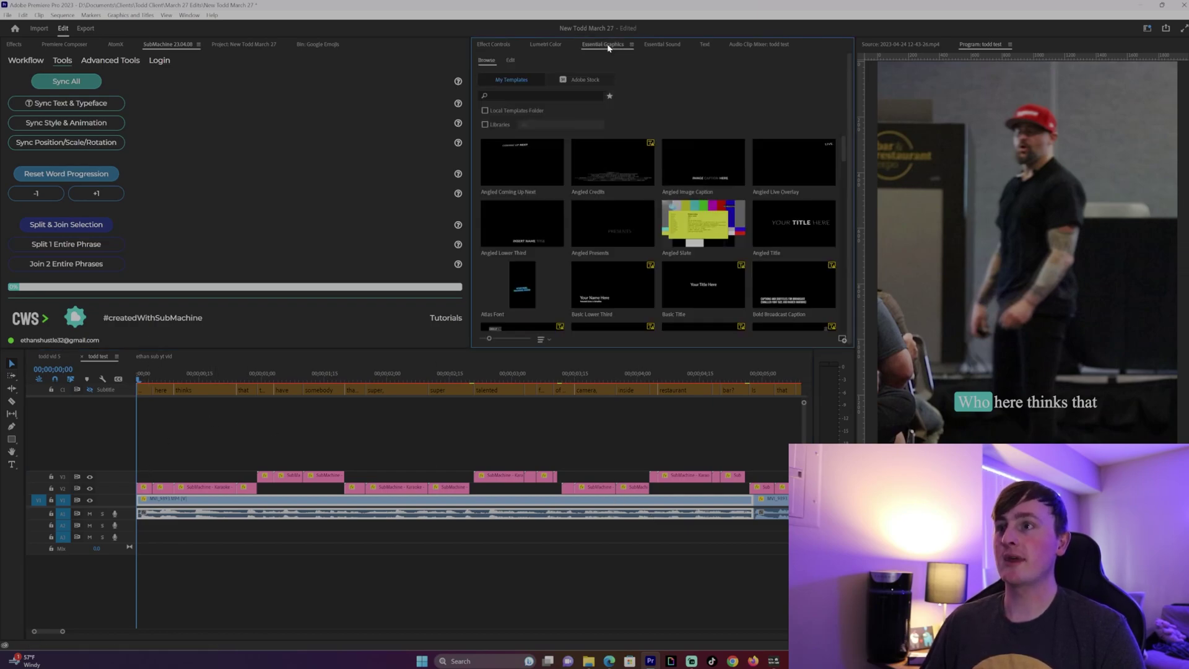
left_click(511, 61)
left_click(160, 489)
left_click(215, 412)
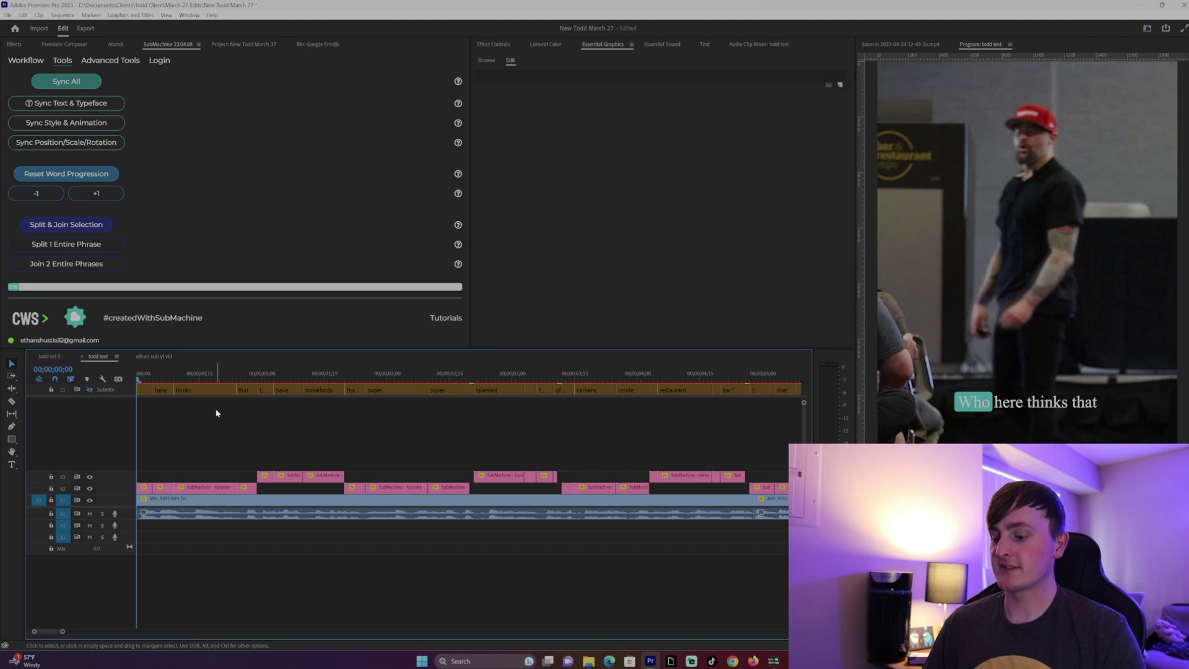
key("=")
scroll(564, 308, "down", 3)
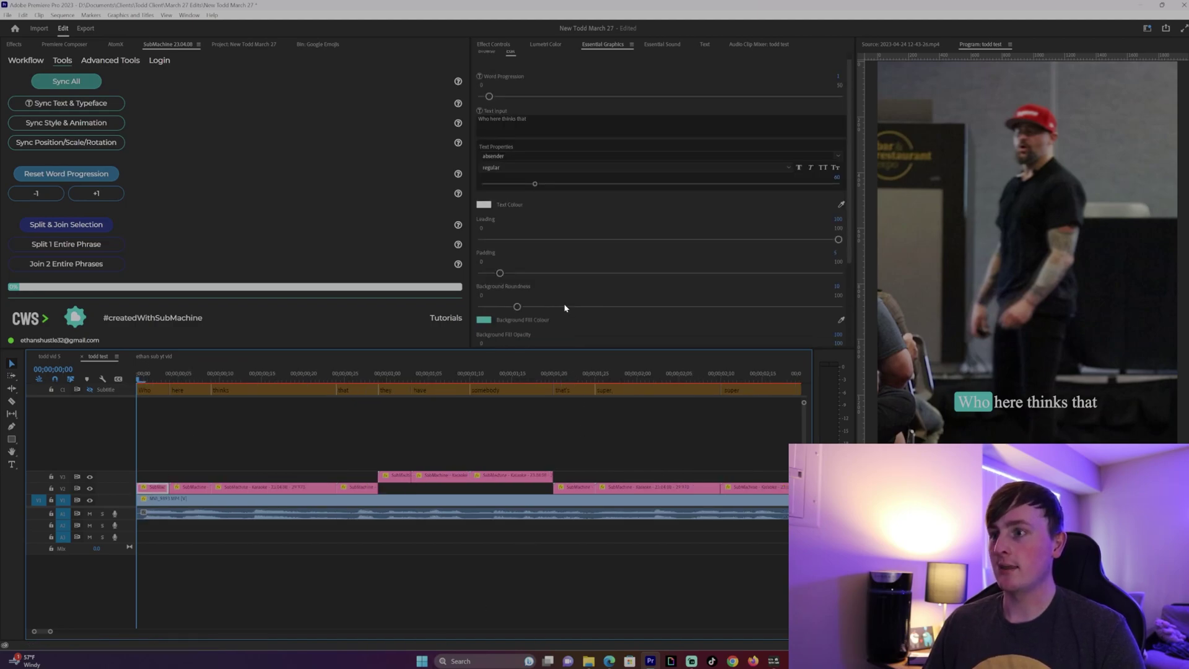
left_click(484, 292)
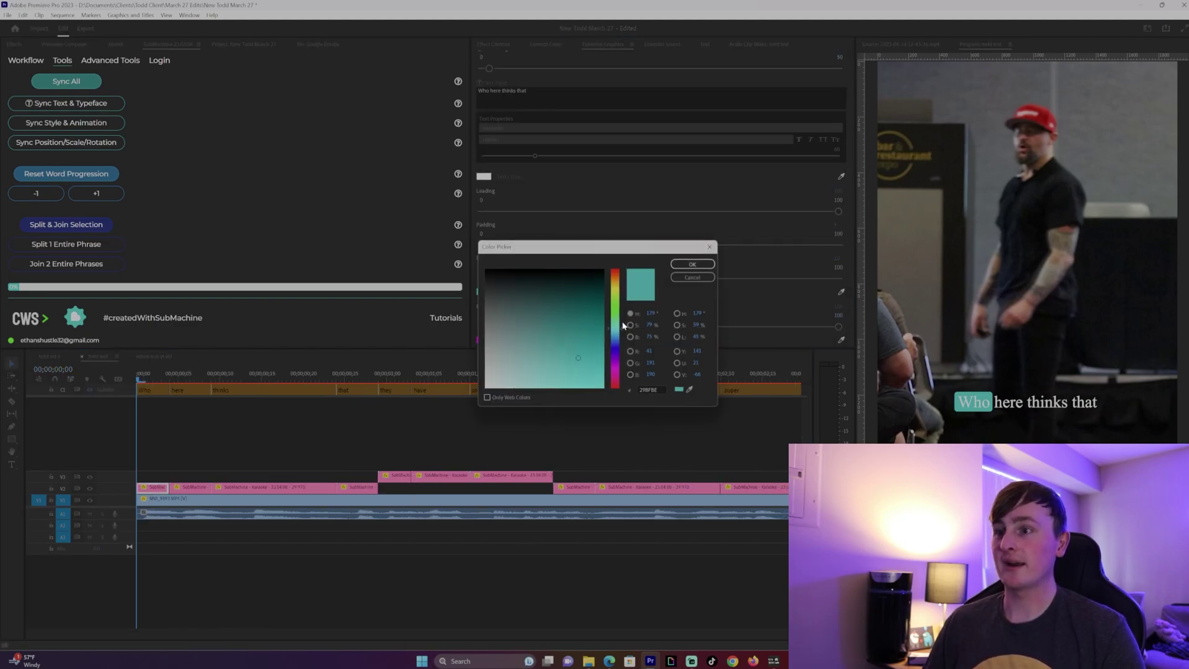
left_click_drag(619, 329, 617, 340)
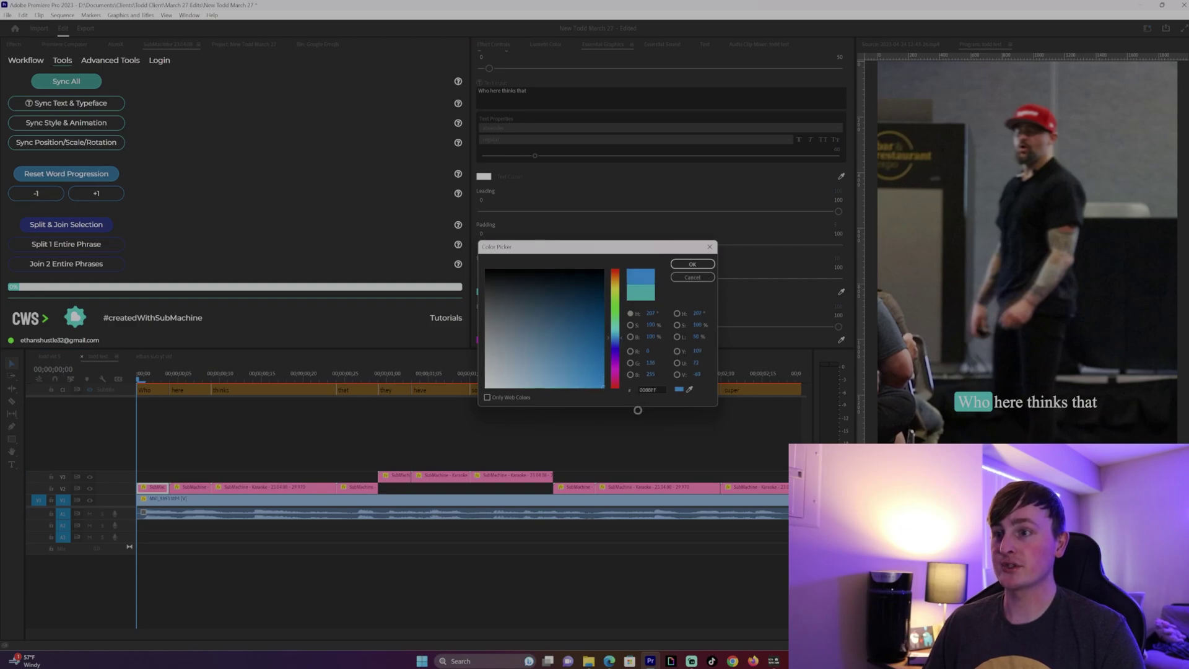
left_click(706, 266)
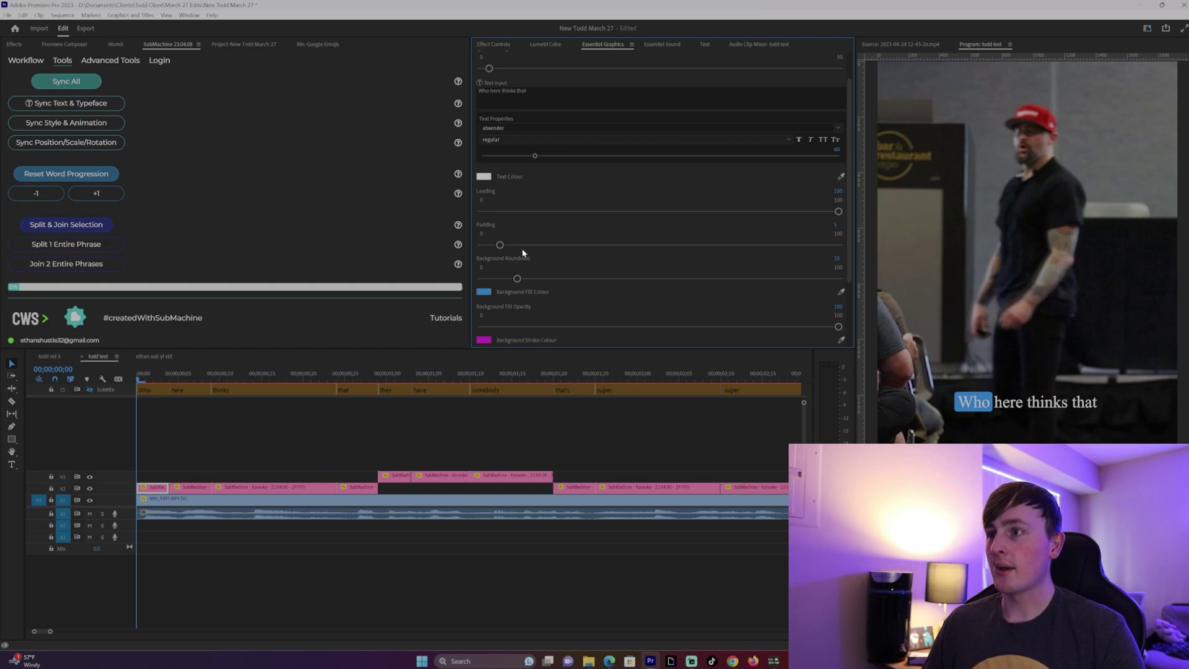
scroll(567, 285, "down", 3)
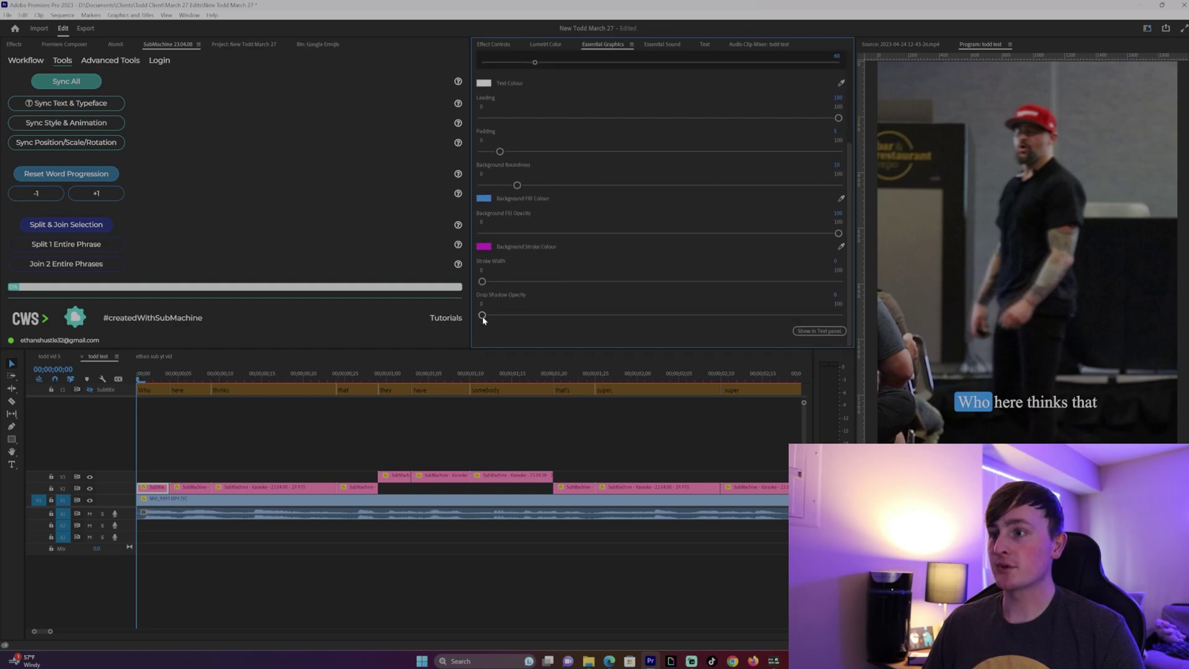
left_click_drag(863, 314, 901, 319)
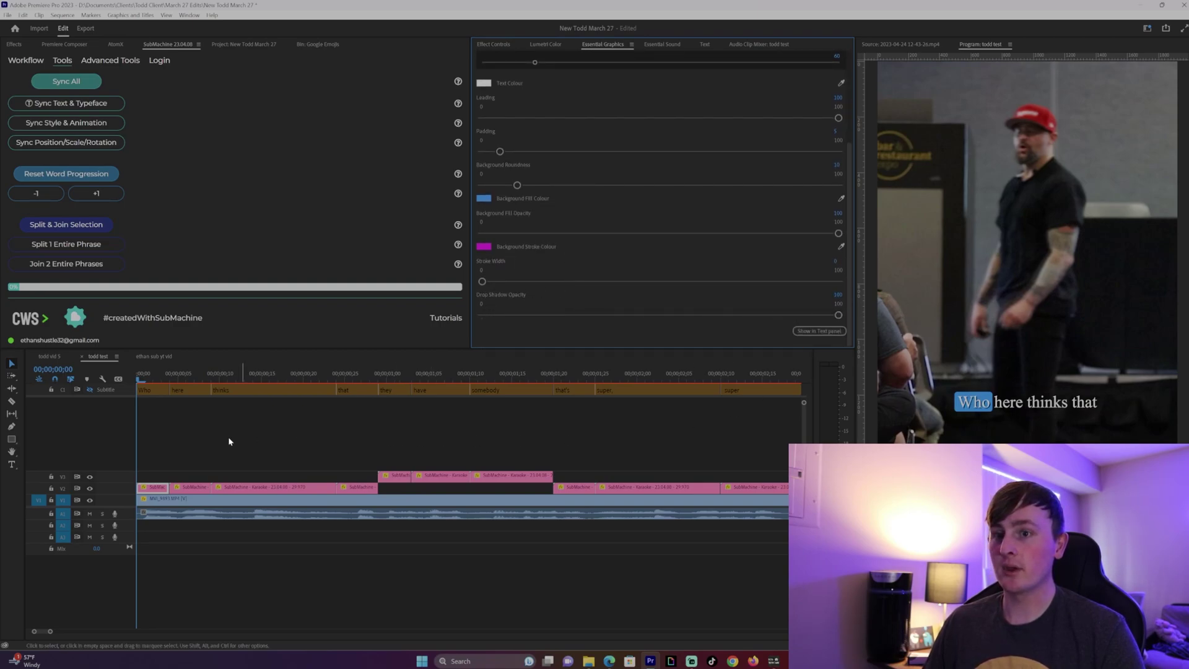
Set the first subtitle clip's typeface to The Bold Font in its text properties.
left_click(182, 435)
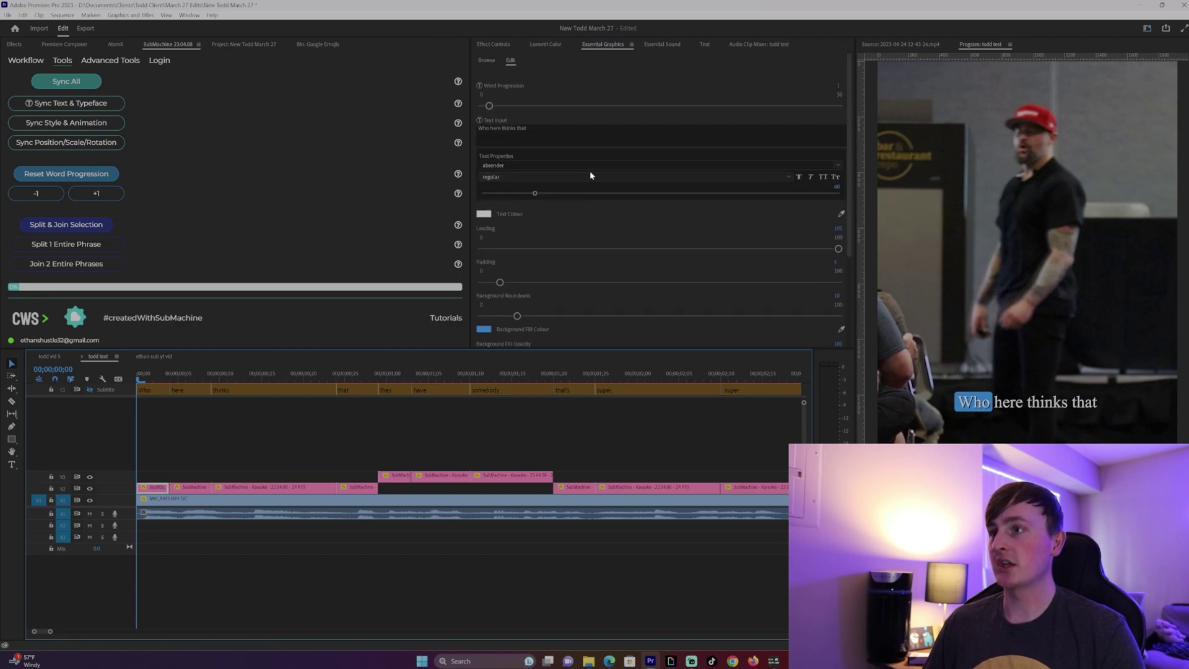
left_click(545, 165)
type("the")
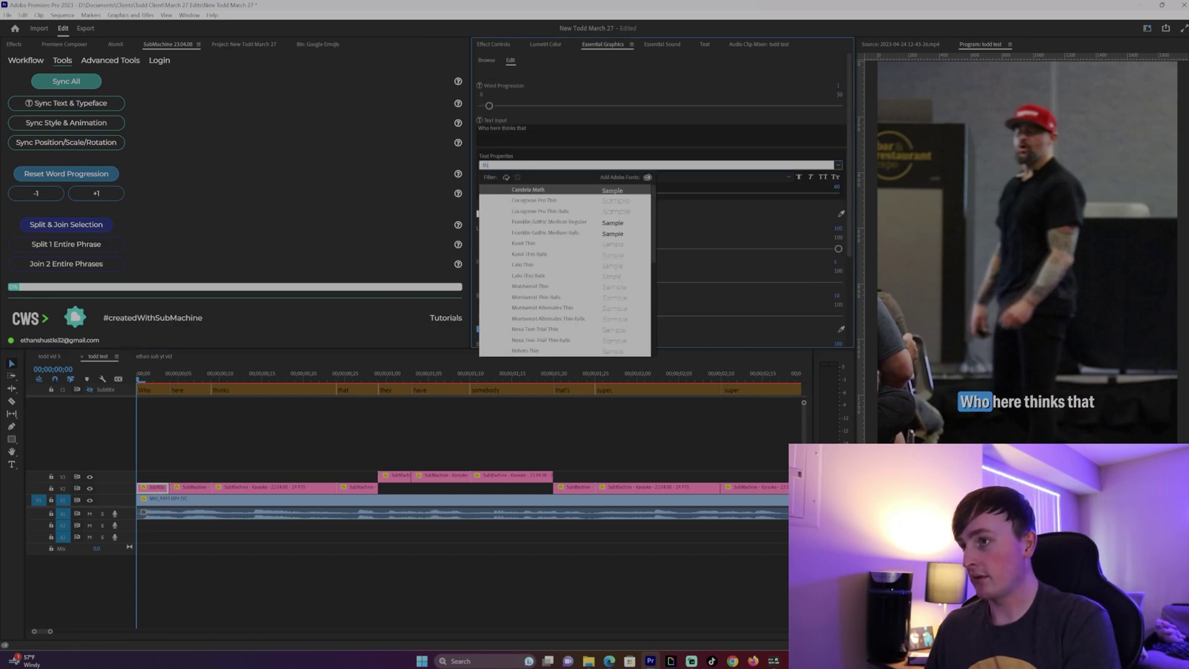
left_click(626, 193)
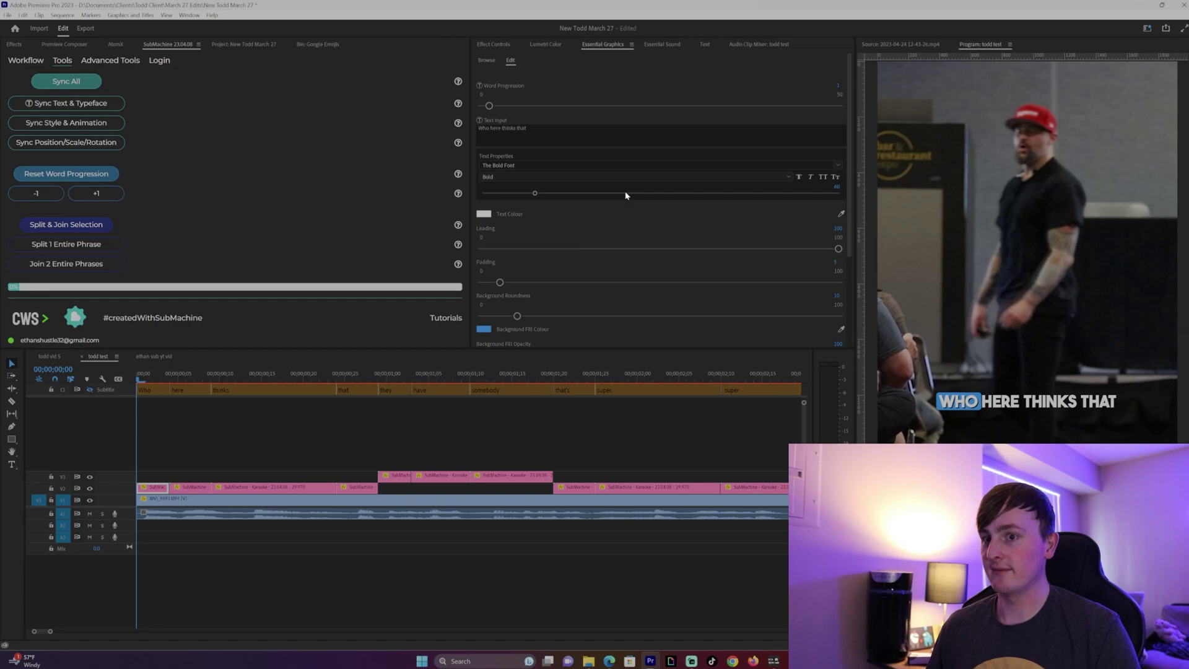
left_click(342, 425)
key("minus")
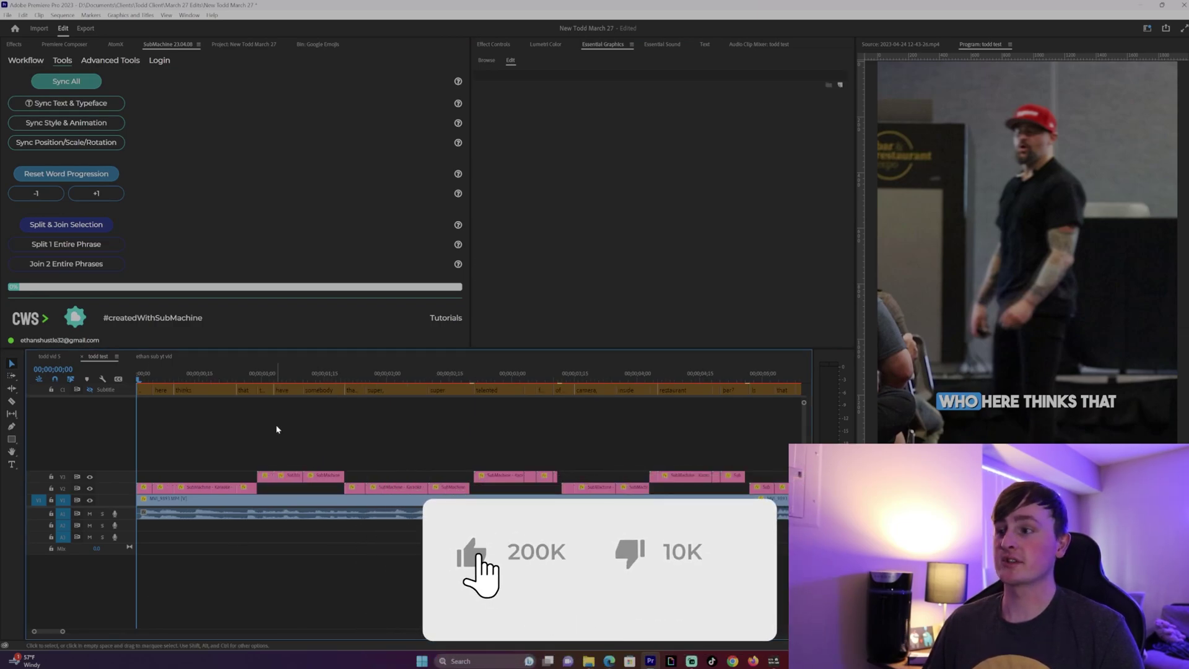
Select all subtitle clips on the timeline and sync the first clip's full styling to them with Sync All.
key("space")
key("Home")
left_click(146, 495)
left_click(146, 489)
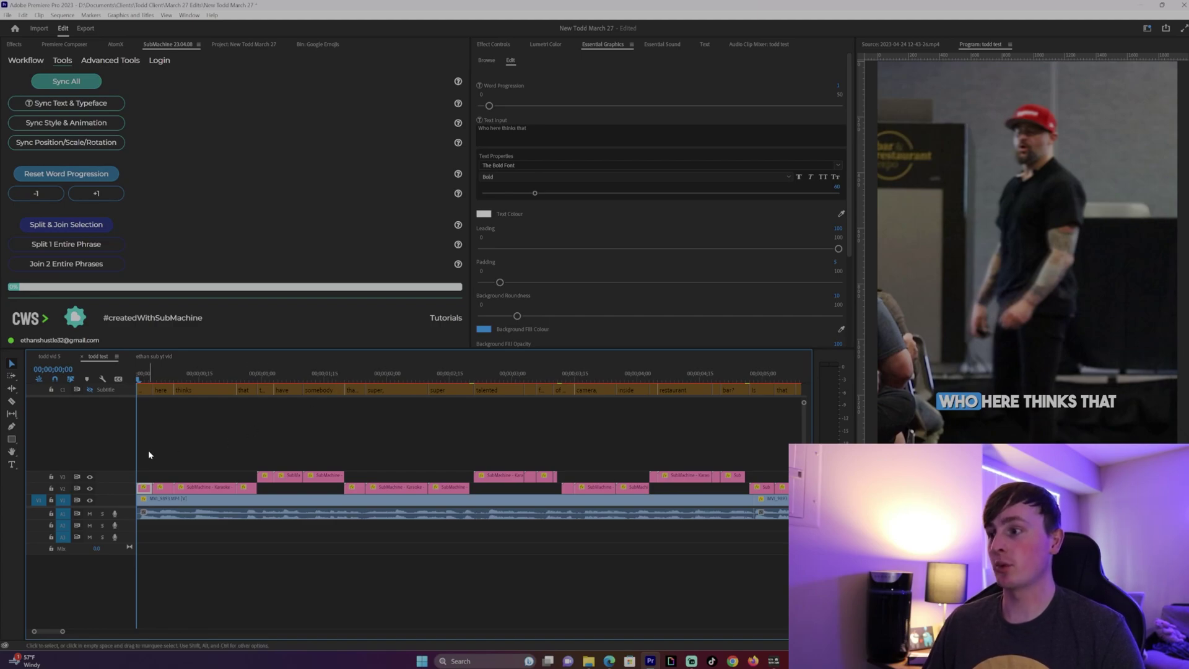
key("minus")
key("minus")
key("minus")
left_click_drag(149, 478, 406, 490)
left_click(64, 82)
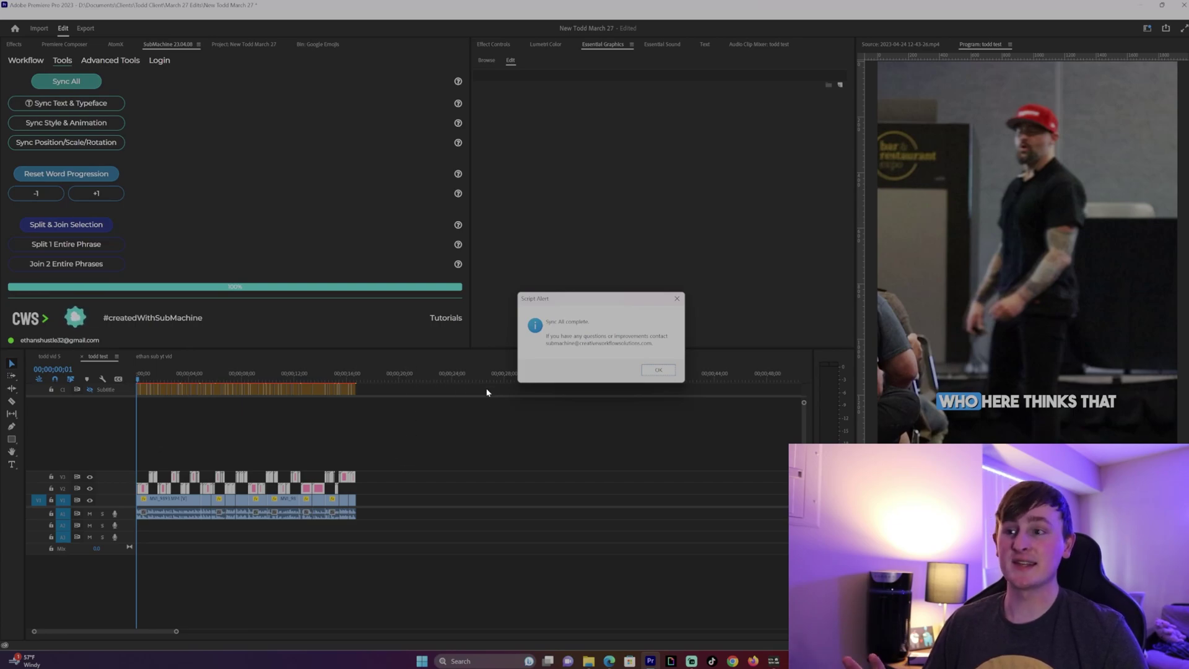
key("Return")
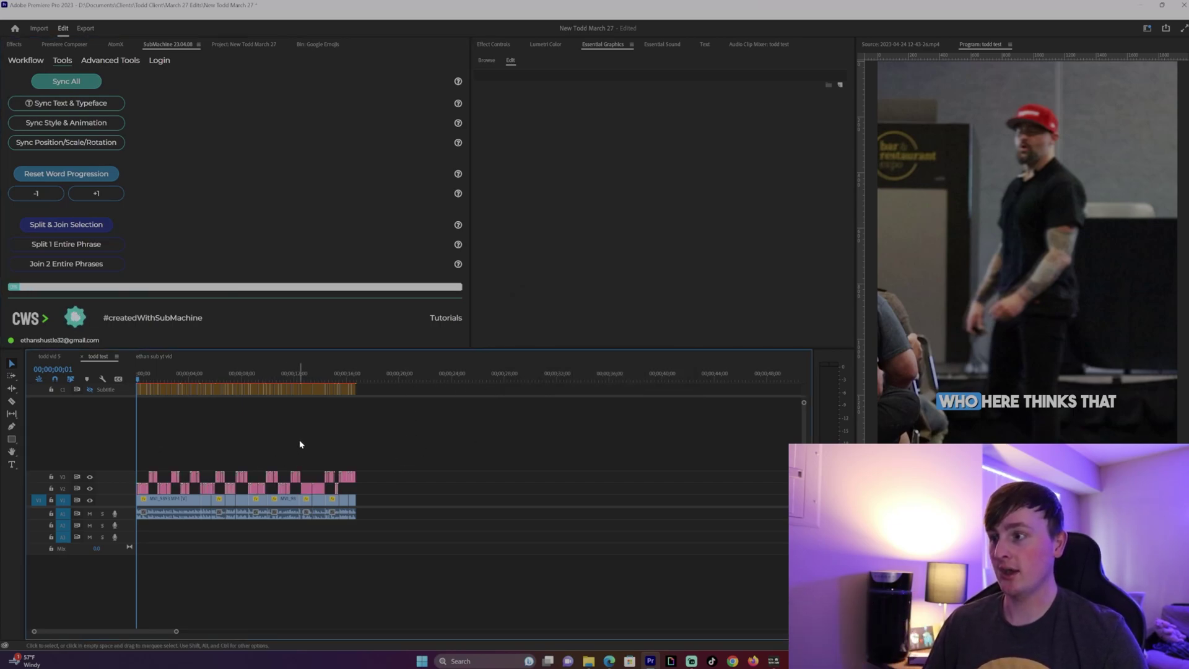
Extend the end of the subtitle clip for the second "super" to the start of "talented", closing the gap between them.
key("=")
key("=")
key("=")
key("space")
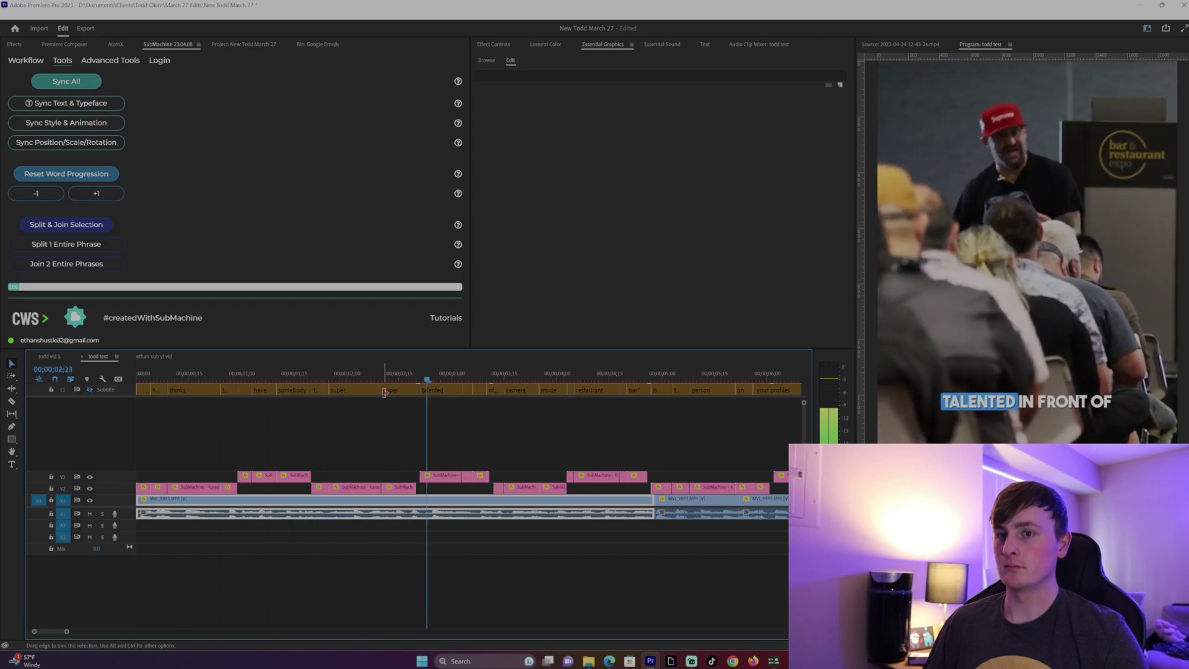
key("=")
key("=")
left_click_drag(420, 379, 462, 388)
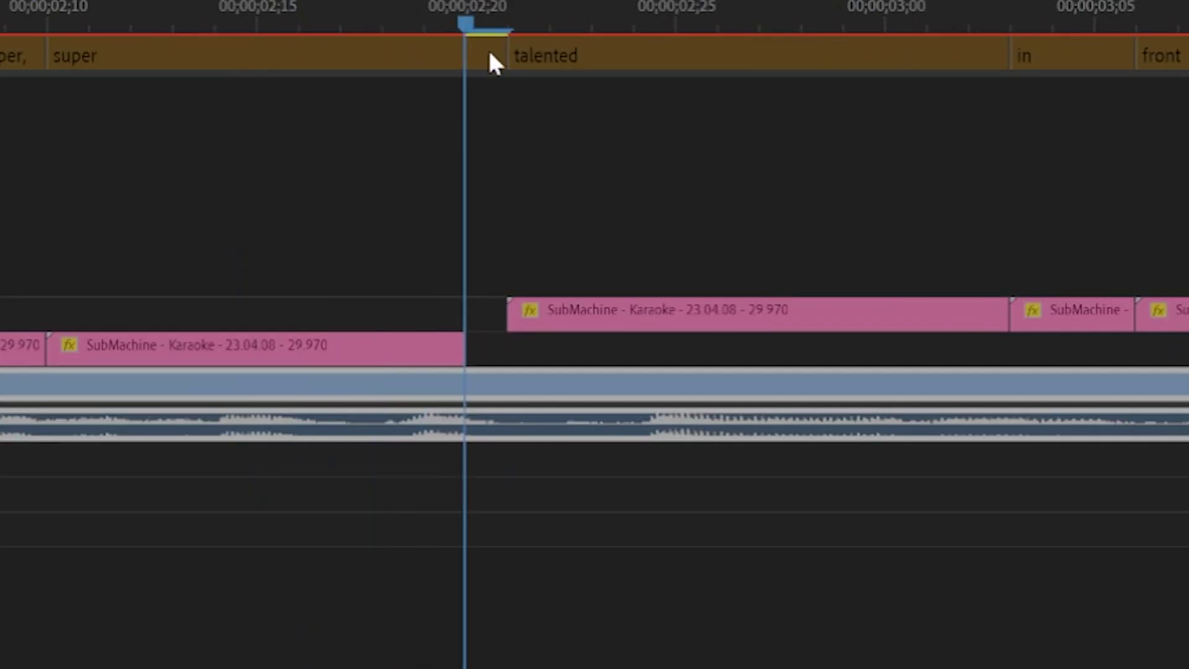
left_click_drag(489, 53, 477, 113)
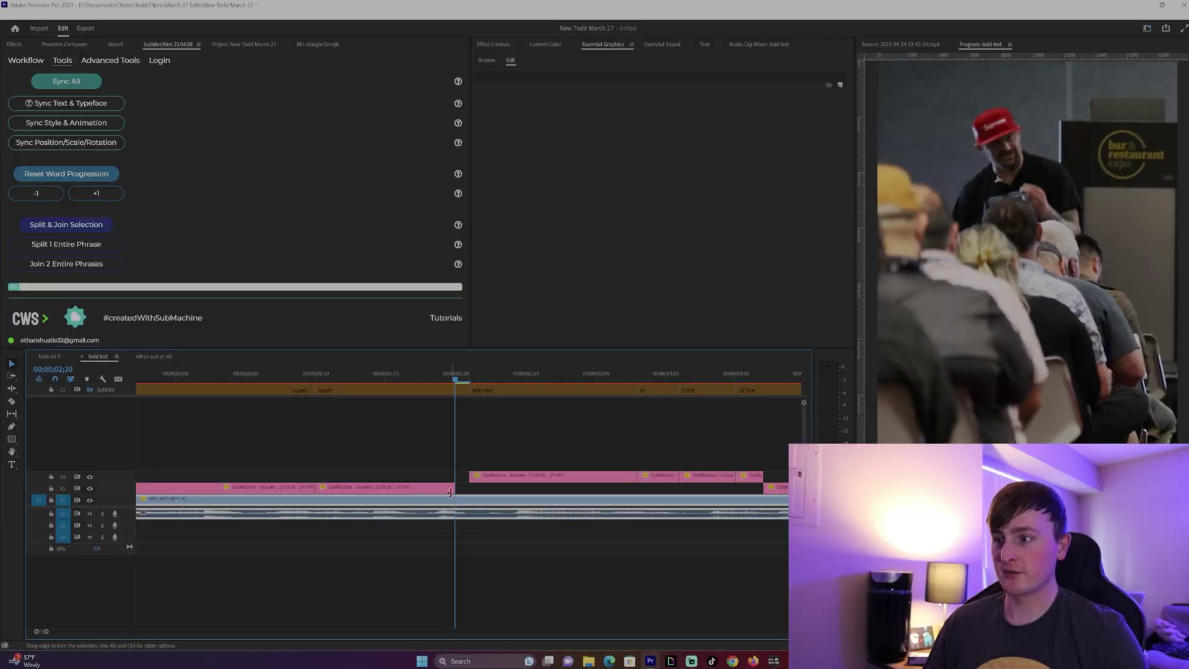
left_click_drag(449, 490, 465, 487)
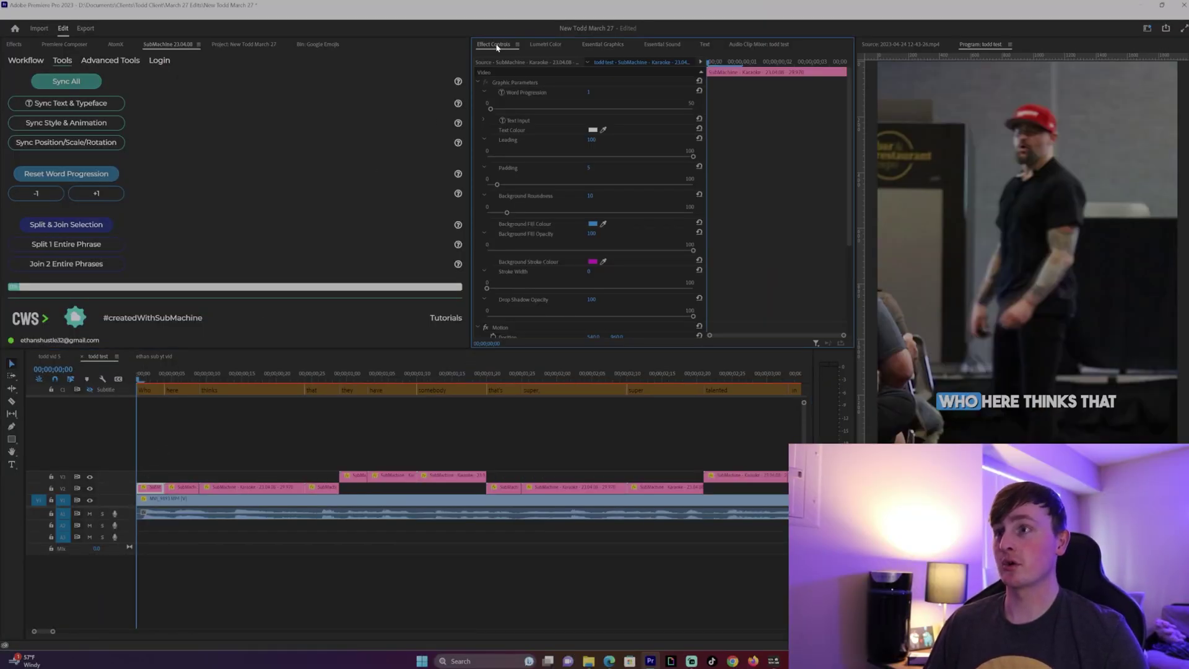
Raise the first subtitle clip in the frame by setting its vertical Motion position to about 571.
scroll(851, 208, "down", 4)
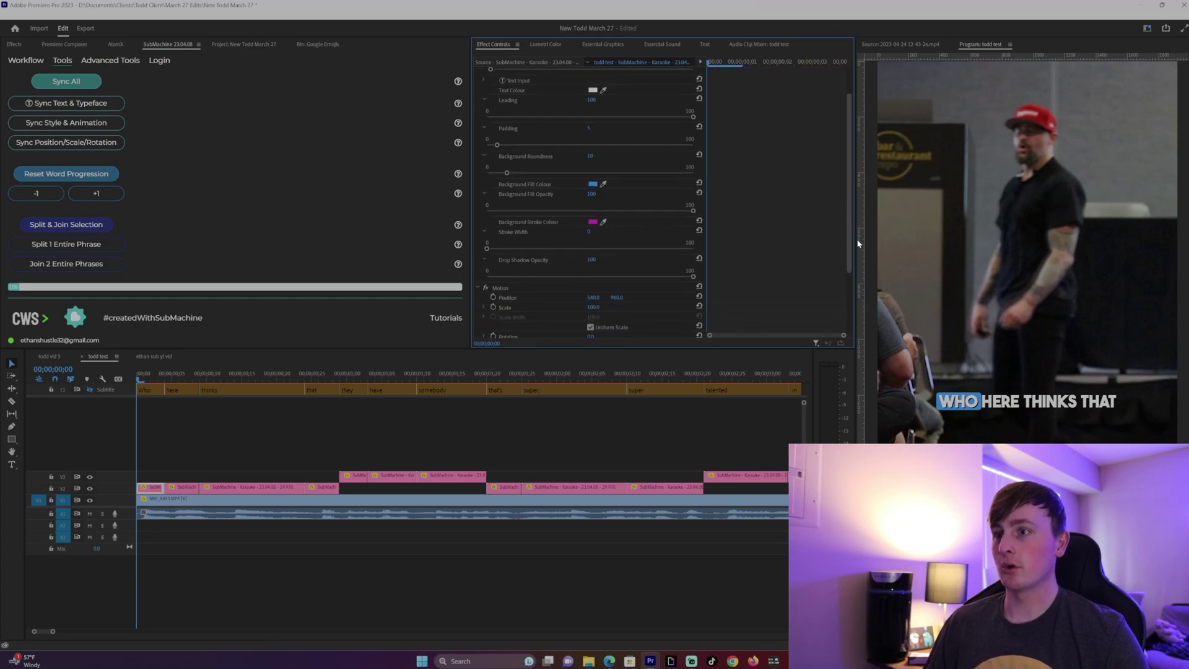
left_click_drag(627, 239, 190, 463)
left_click(189, 463)
left_click(150, 379)
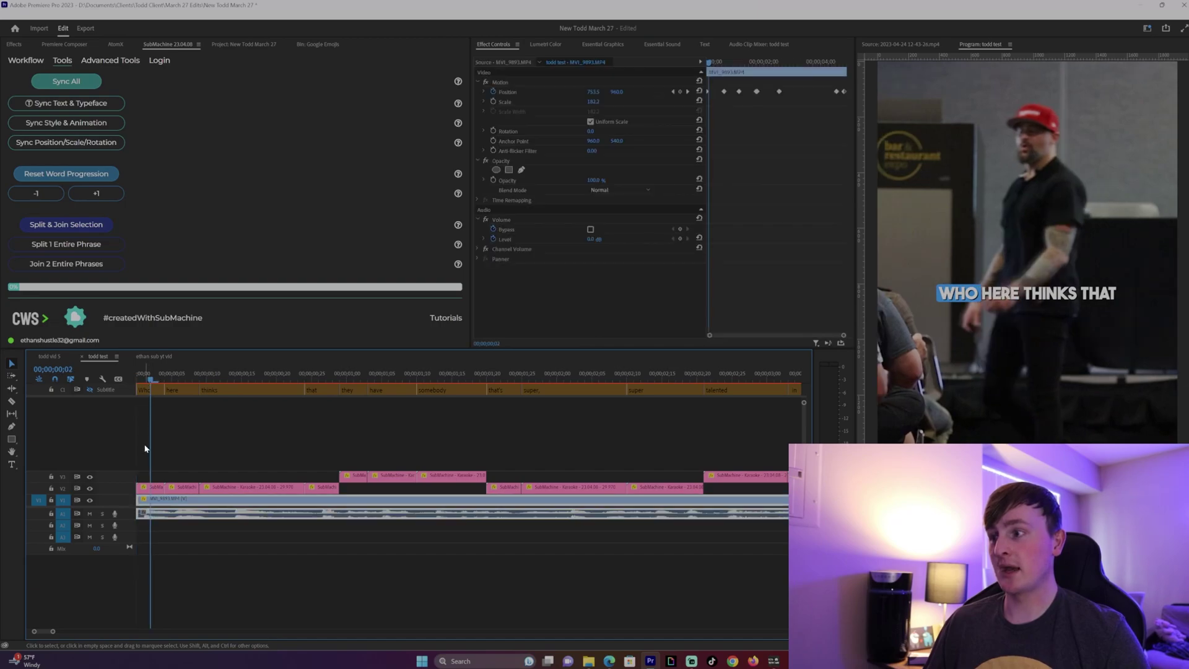
Select all subtitle clips and apply the first clip's placement to them with Sync Position/Scale/Rotation.
left_click(159, 462)
key("minus")
key("minus")
key("minus")
key("minus")
left_click_drag(179, 483, 404, 480)
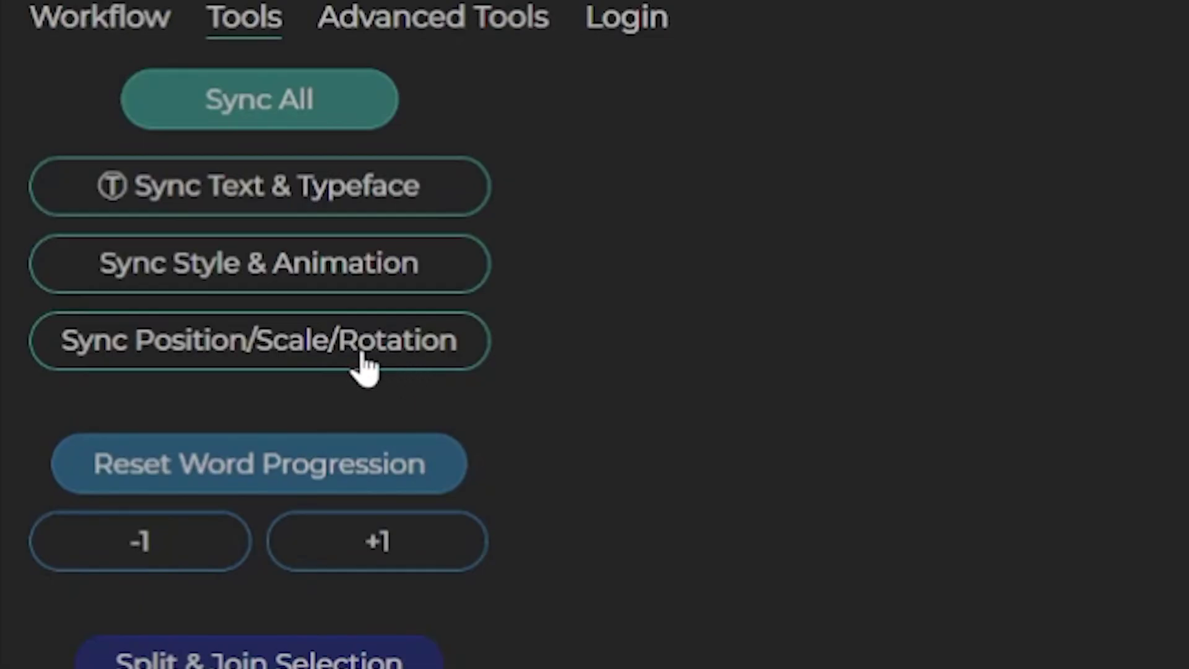
left_click(204, 366)
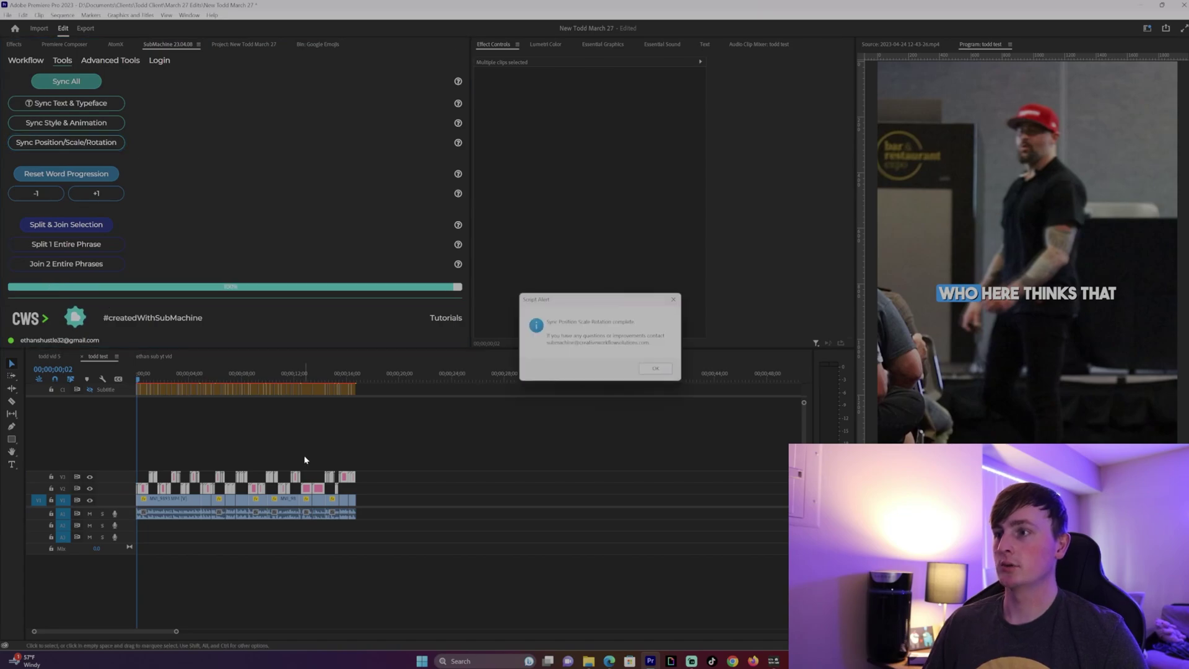
key("Return")
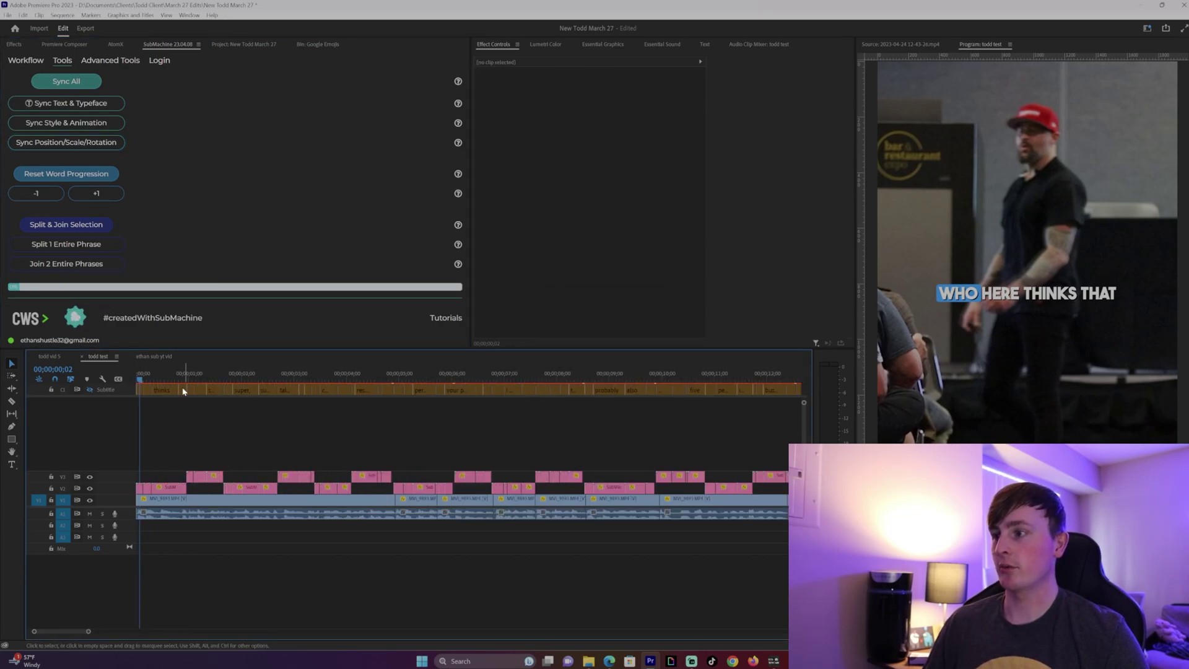
Play back the subtitles from the start and around "of your business that" to check their position and phrase grouping.
key("equal")
key("equal")
left_click(136, 375)
key("space")
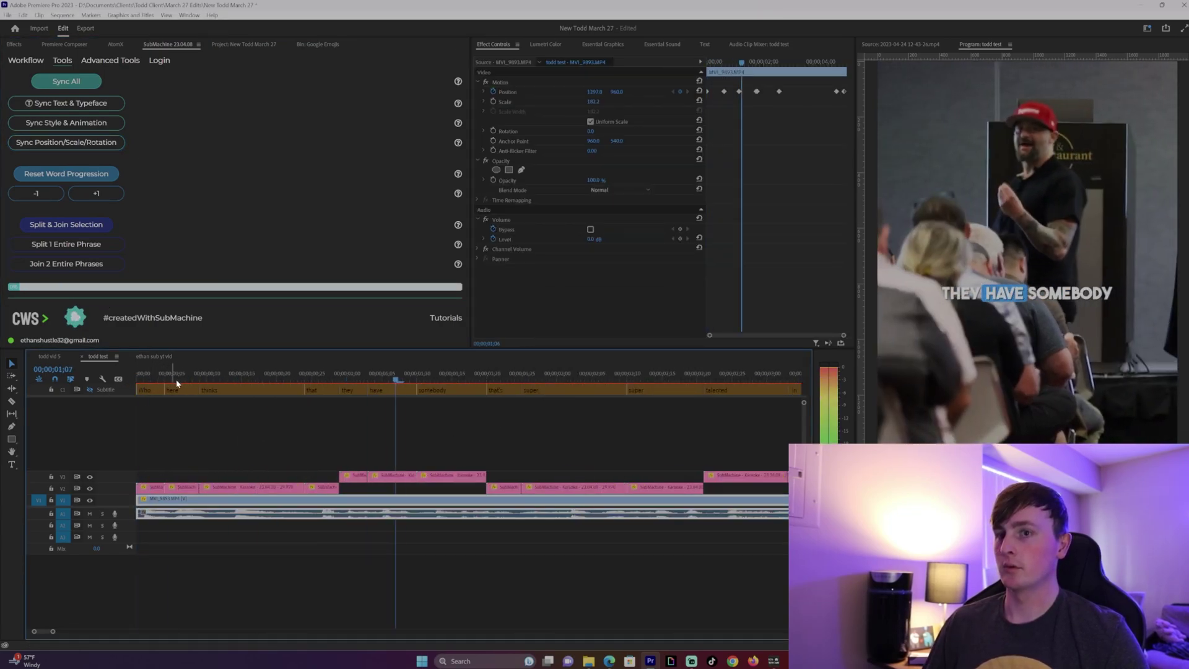
key("minus")
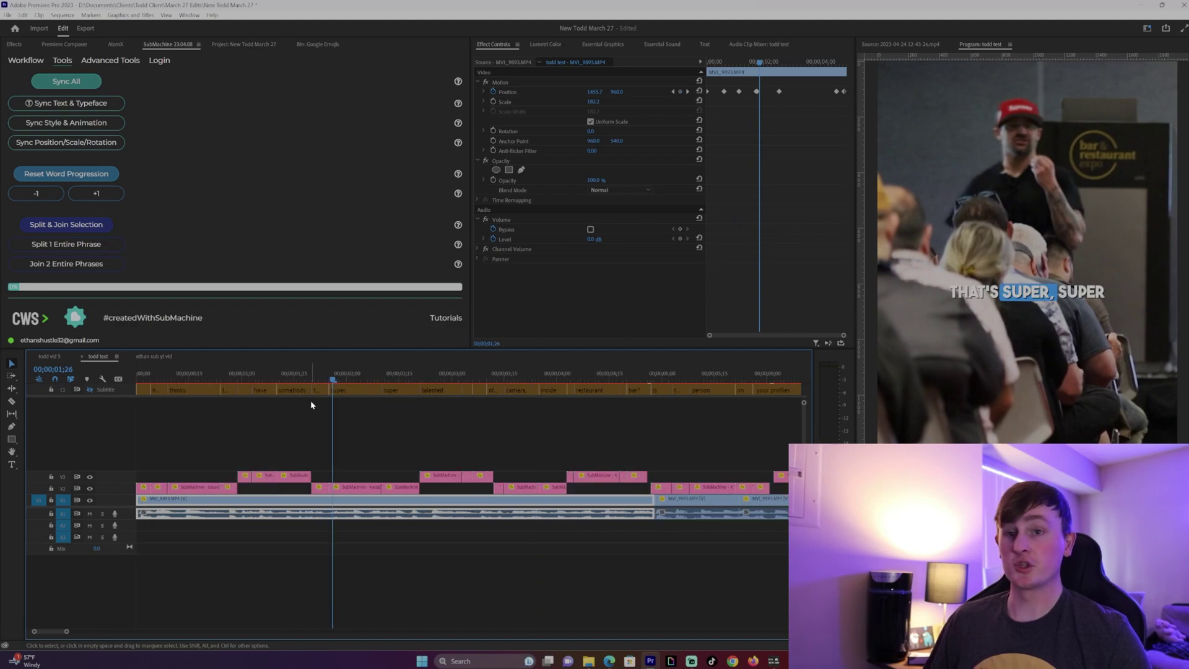
left_click(380, 433)
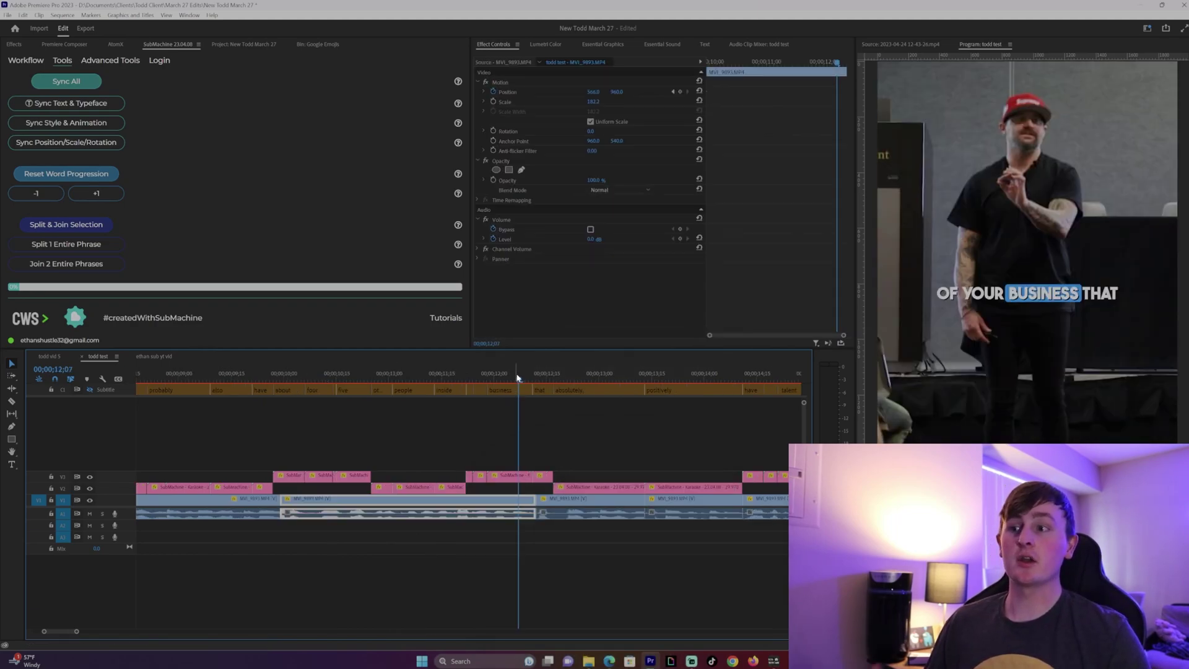
left_click_drag(518, 377, 441, 394)
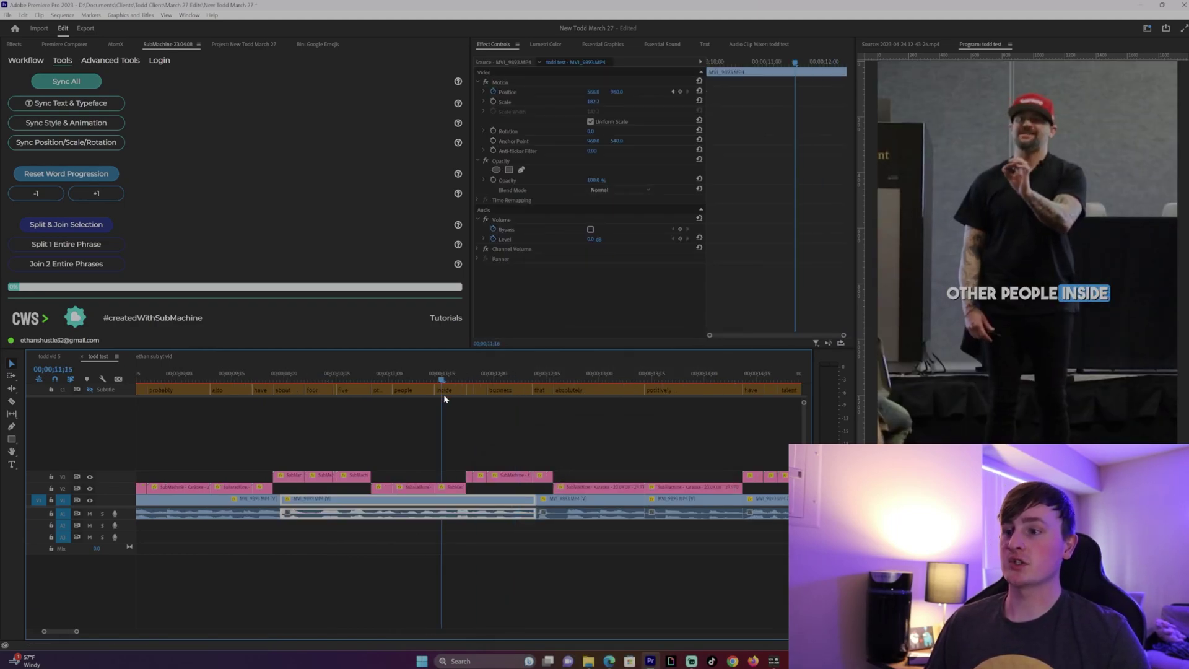
key("space")
mouse_move(526, 379)
left_mouse_down()
mouse_move(540, 389)
mouse_move(656, 380)
mouse_move(484, 379)
mouse_move(545, 382)
left_mouse_up()
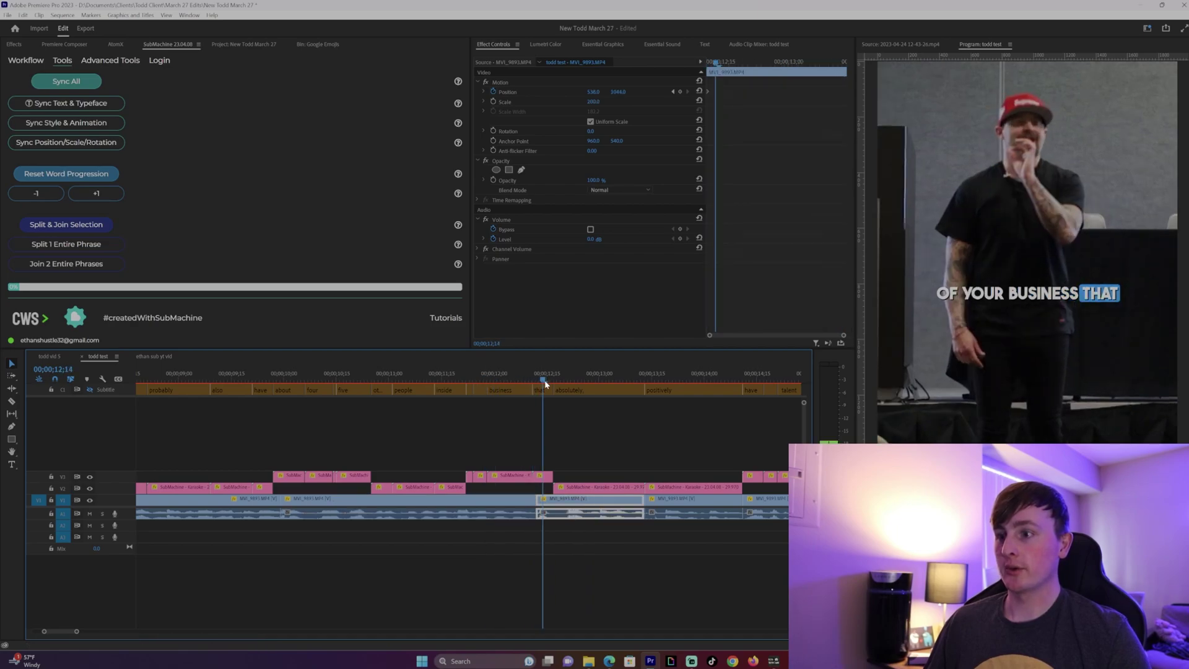
Select the subtitle clip for "that" with the "absolutely, positively" clips and merge them into one phrase using Split & Join Selection.
left_click(542, 477)
key("=")
key("=")
key("minus")
key("minus")
left_click_drag(680, 447, 512, 488)
left_click_drag(647, 484, 650, 488)
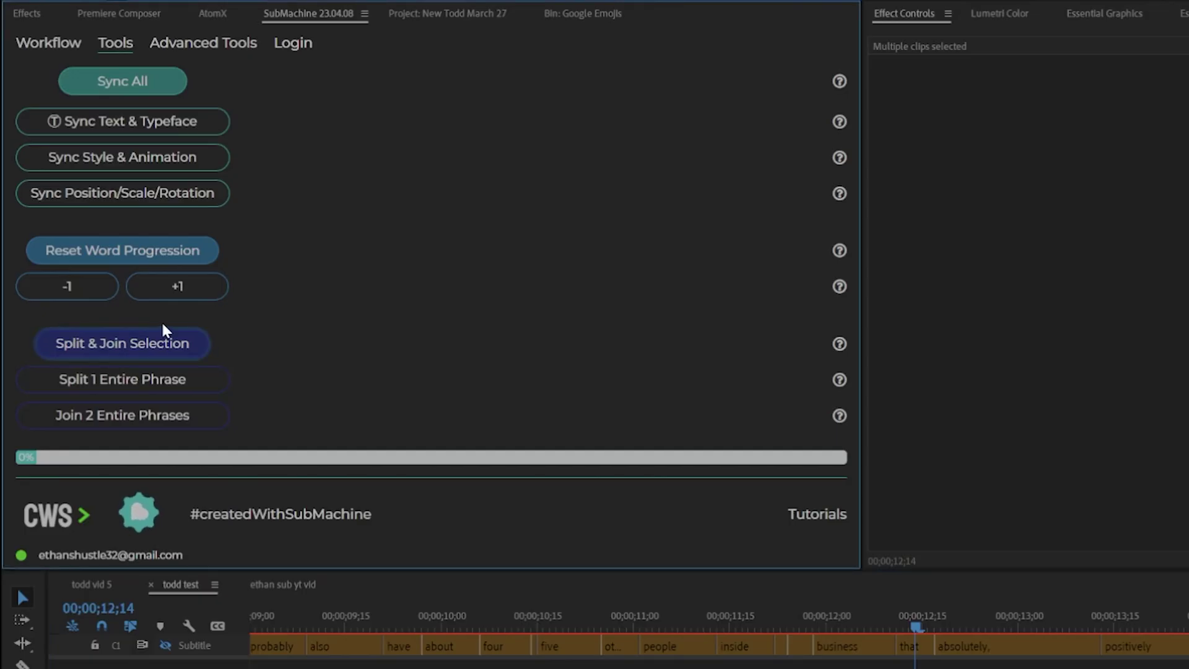
left_click(162, 328)
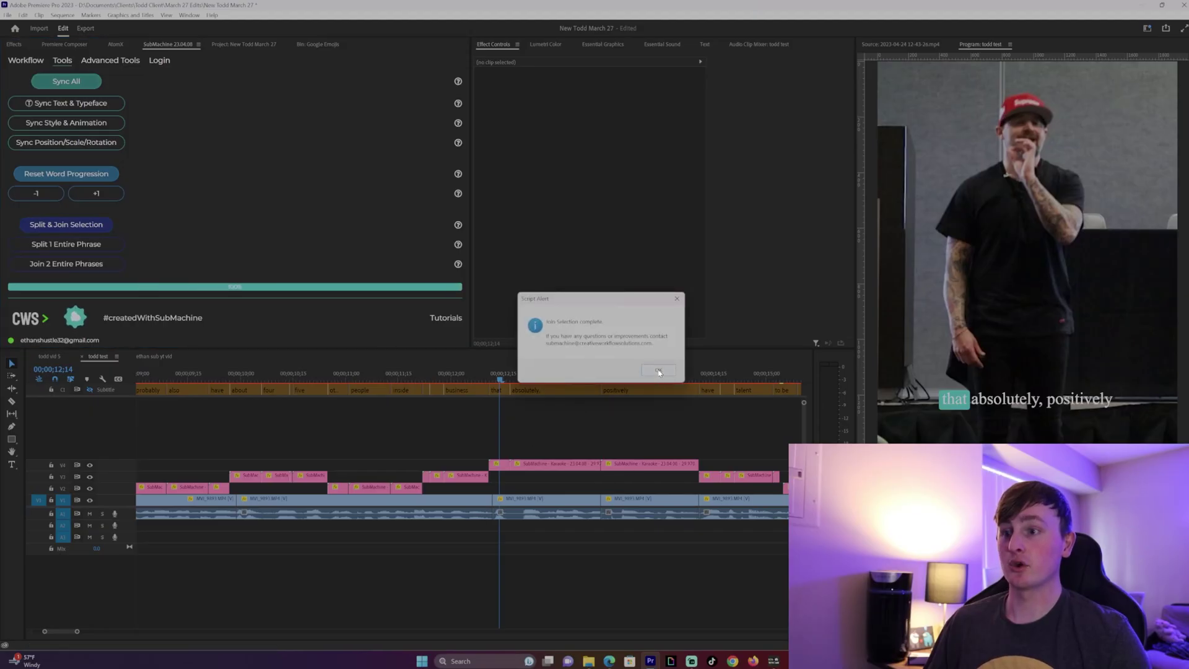
left_click(659, 371)
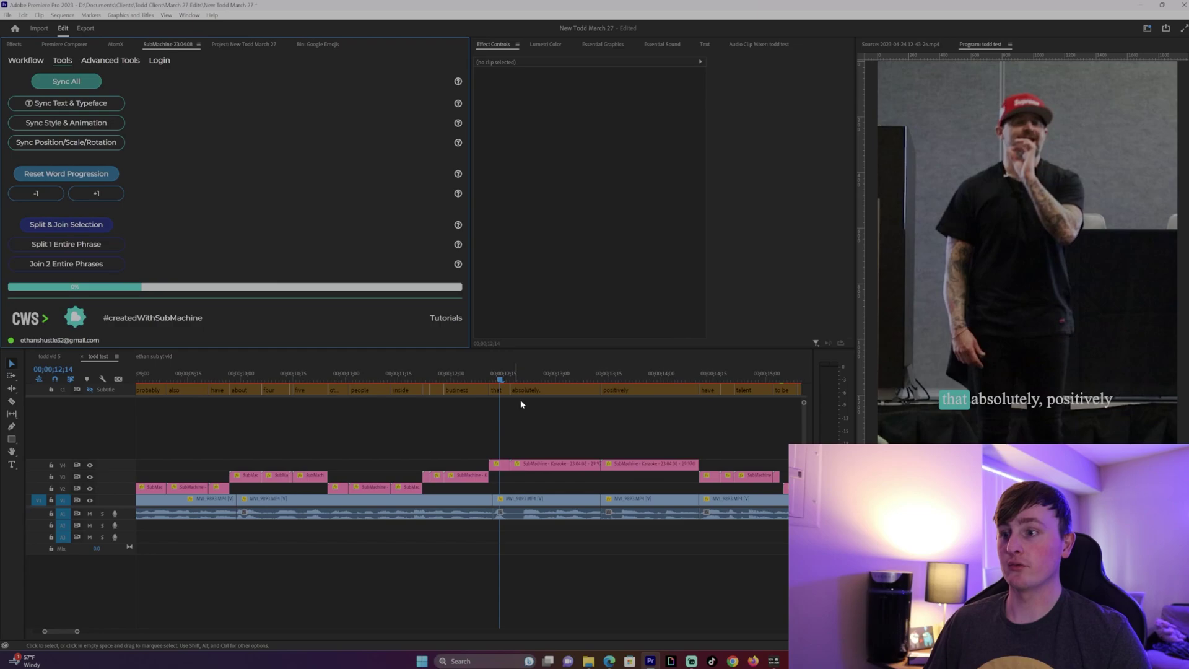
Sync all styling from the "business" subtitle clip to the joined "that absolutely, positively" clips and play back the phrase.
key("space")
left_click(500, 374)
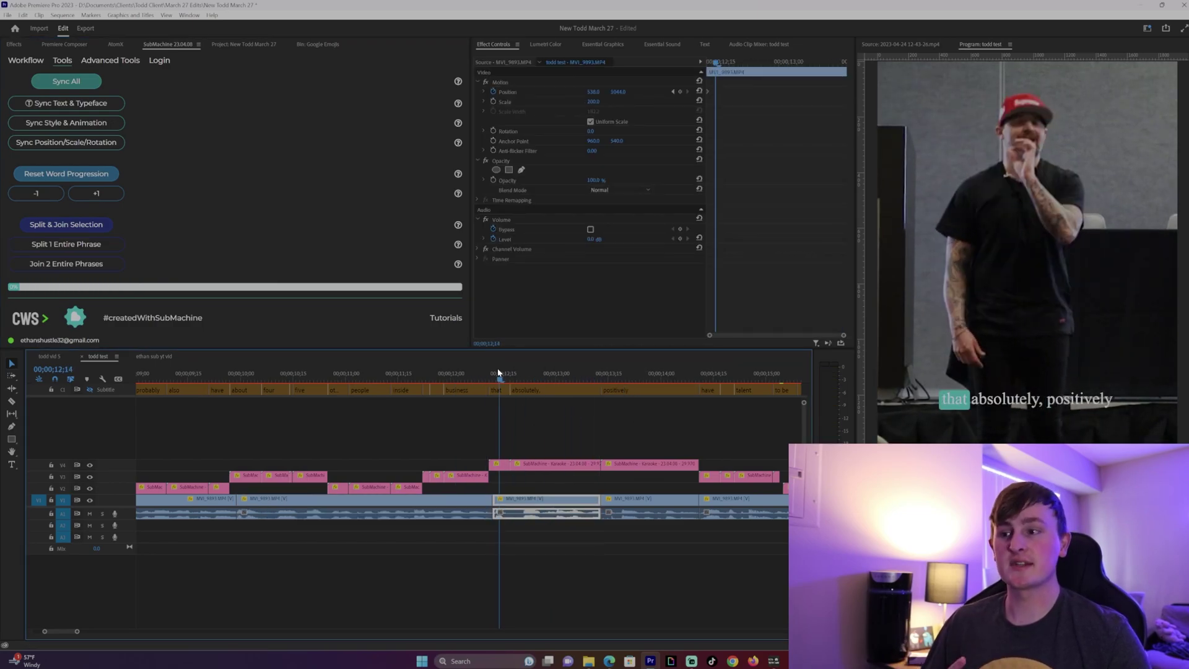
left_click(475, 374)
left_click(466, 476)
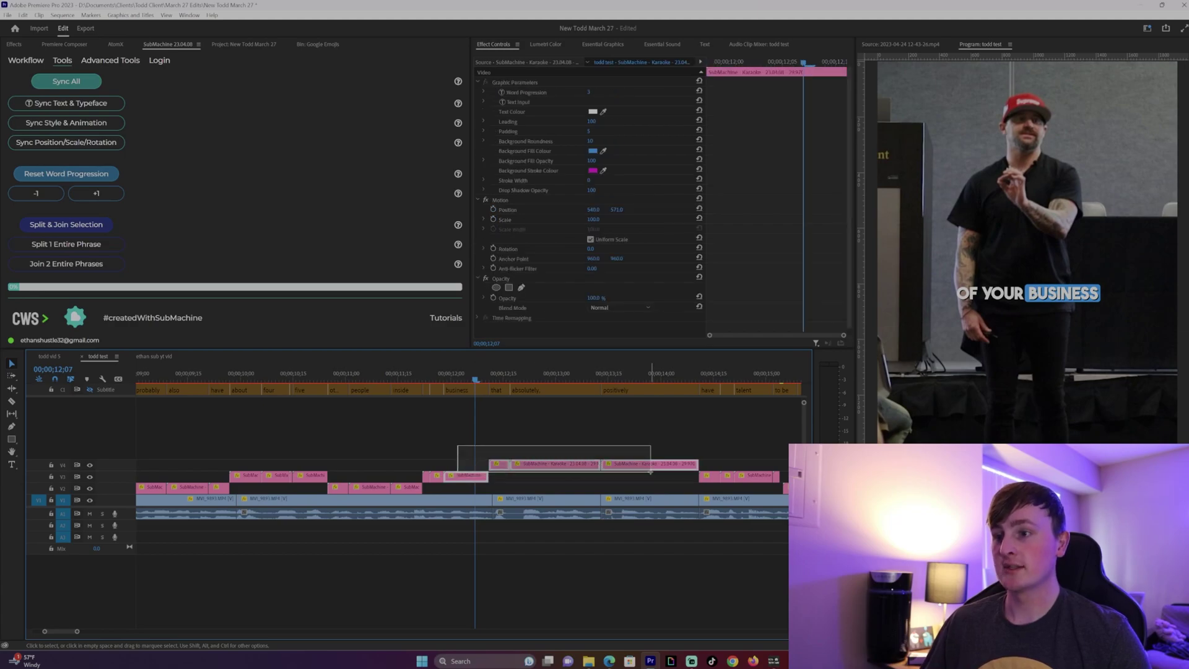
left_click_drag(651, 472, 654, 477)
left_click(61, 86)
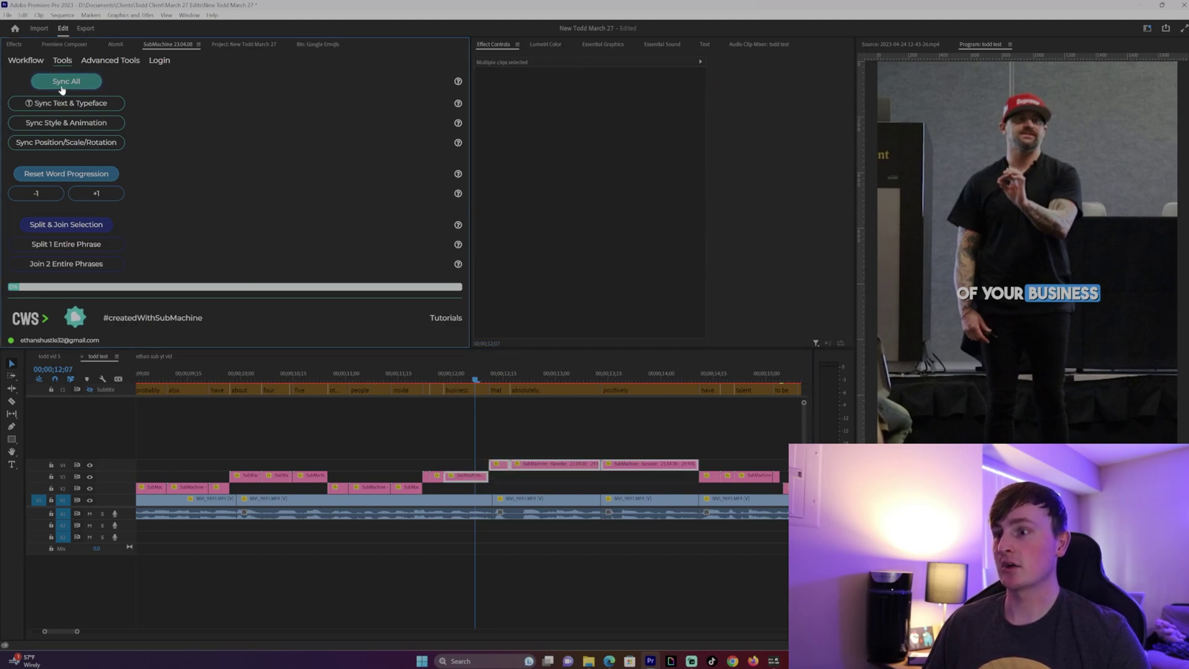
left_click(557, 416)
key("space")
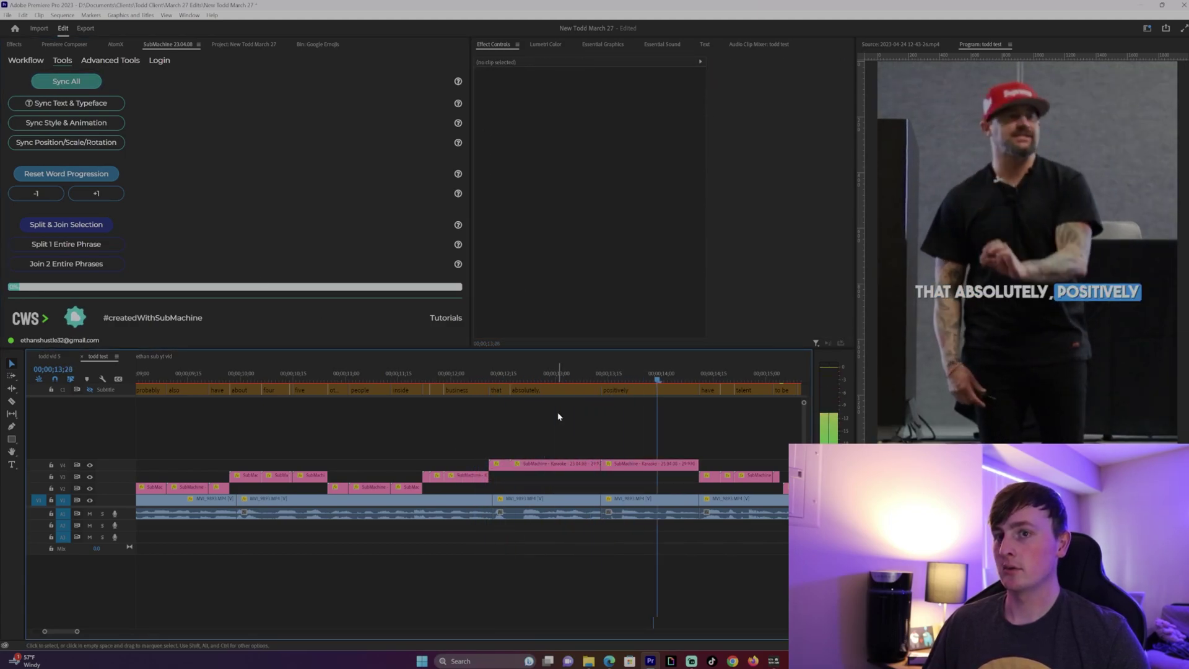
key("space")
Switch to File Explorer and show the Mogrts 23.04.08 folder to view the available SubMachine template styles.
key("minus")
key("minus")
key("equal")
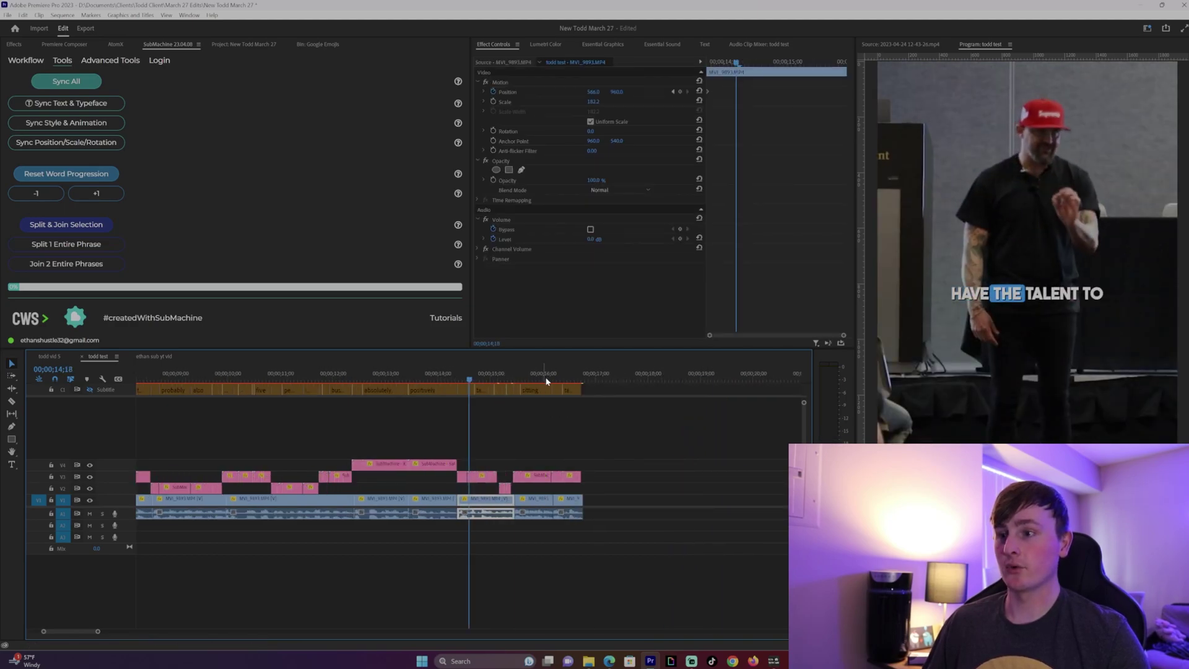
key("minus")
key("minus")
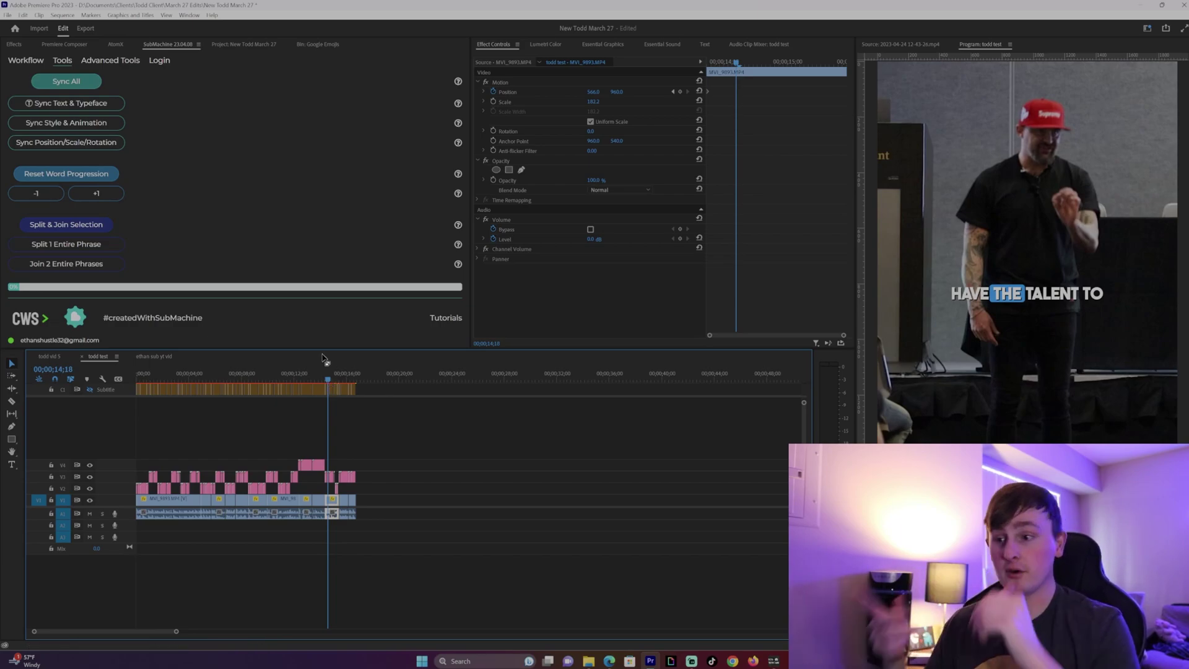
left_click(589, 661)
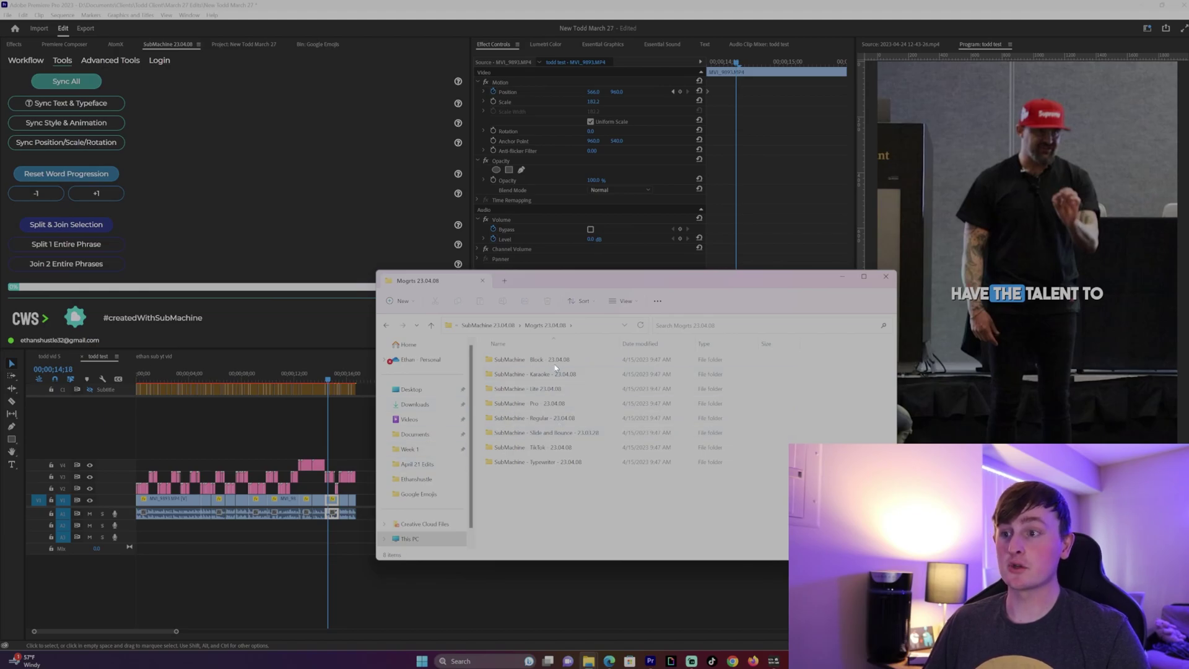